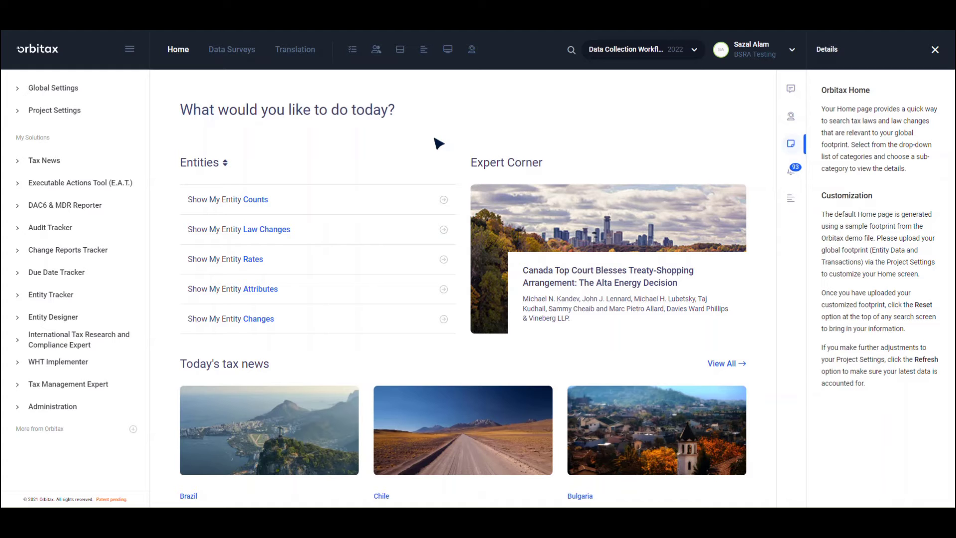
Create a new drive named "EAT Files" in the Team Drives of Orbitax Drive.
{"action": "left_click", "coordinate": [402, 54]}
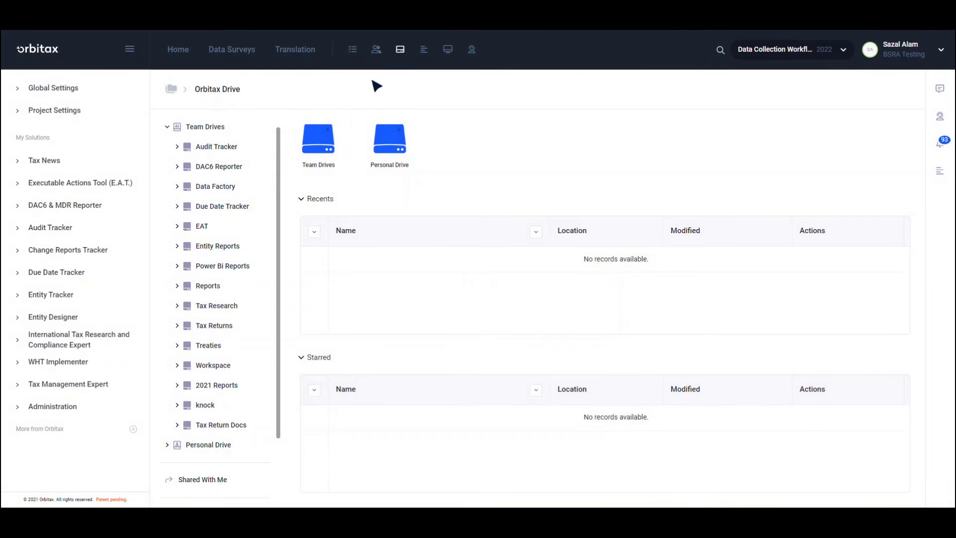
{"action": "left_click", "coordinate": [321, 135]}
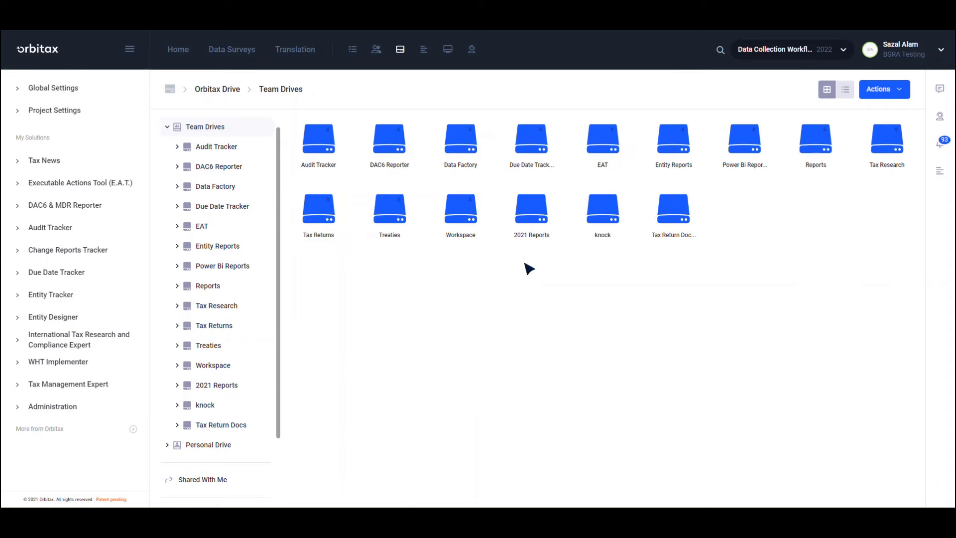
{"action": "left_click", "coordinate": [889, 94]}
{"action": "left_click", "coordinate": [891, 112]}
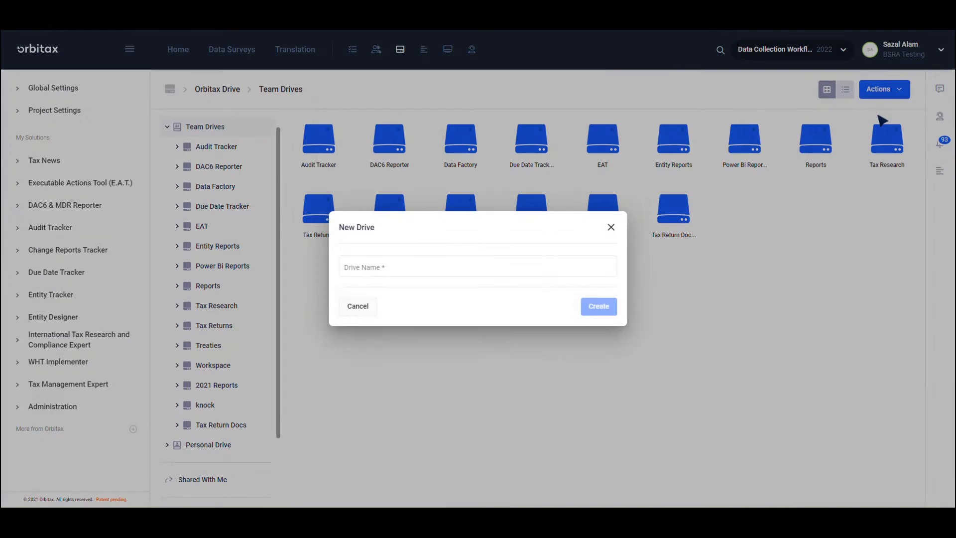
{"action": "left_click", "coordinate": [455, 269]}
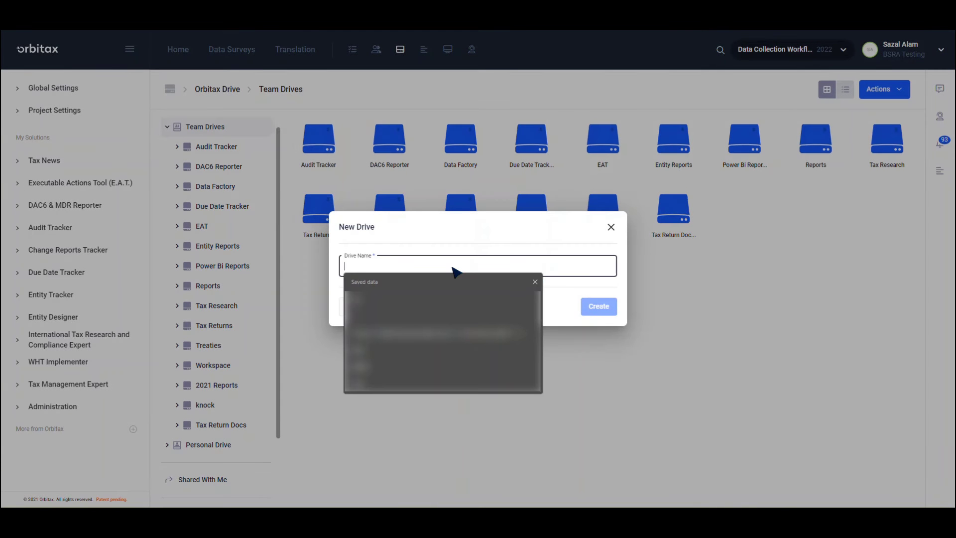
{"action": "type", "text": "EAT Files"}
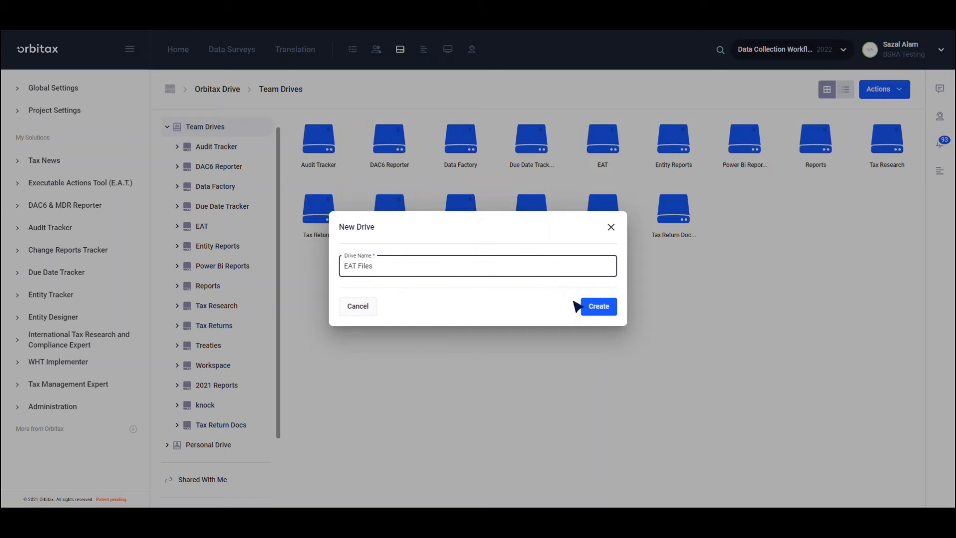
{"action": "left_click", "coordinate": [599, 306]}
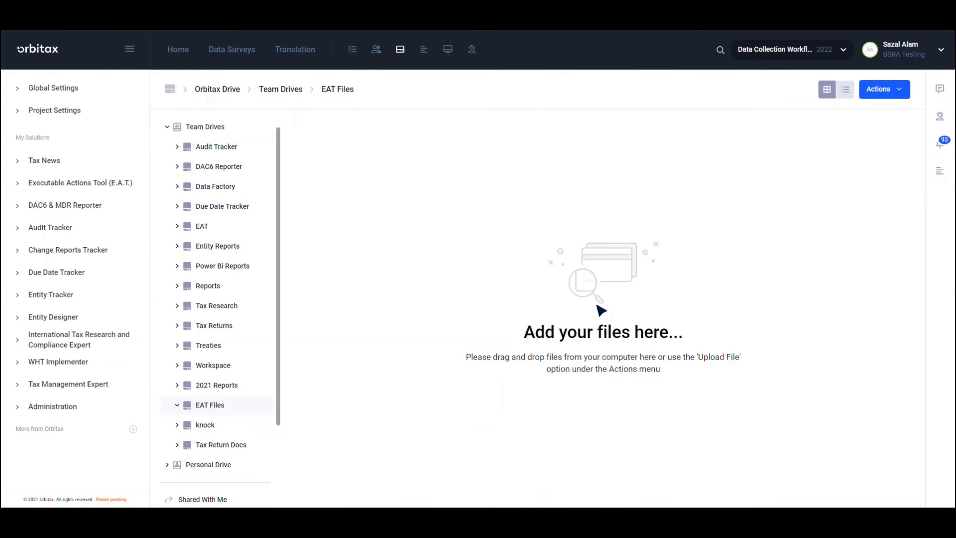
Create a grey-blue folder titled "Entity Data by Country" in the EAT Files drive.
{"action": "left_click", "coordinate": [898, 98]}
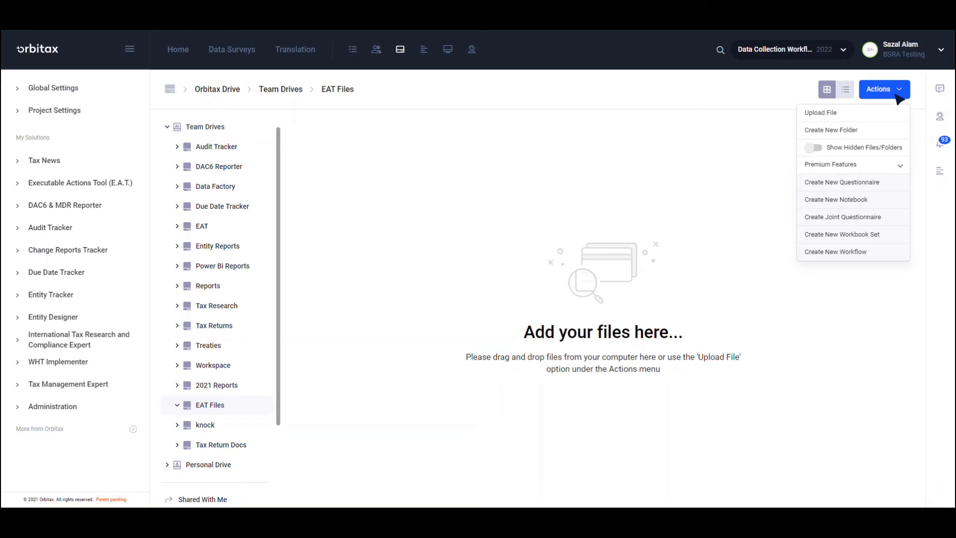
{"action": "left_click", "coordinate": [835, 131]}
{"action": "left_click", "coordinate": [544, 200]}
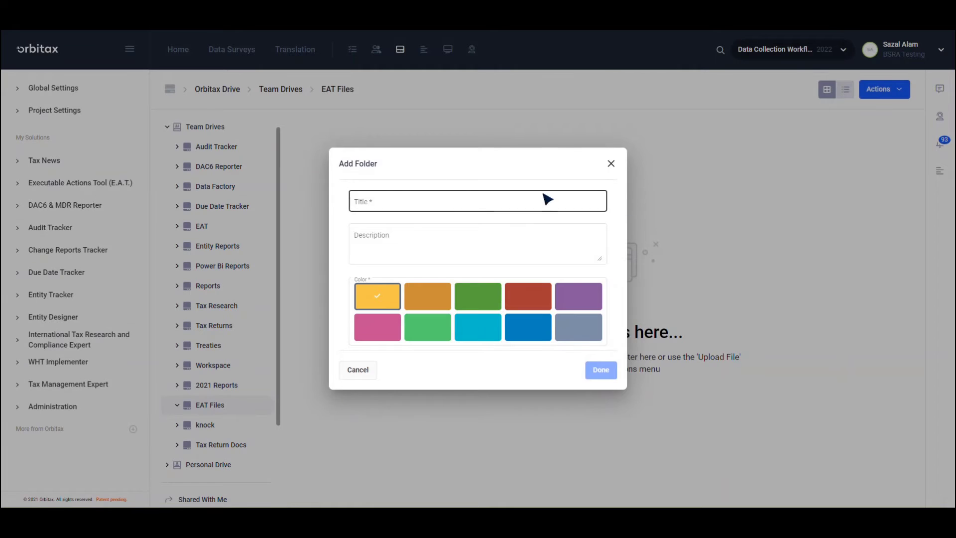
{"action": "type", "text": "Enti"}
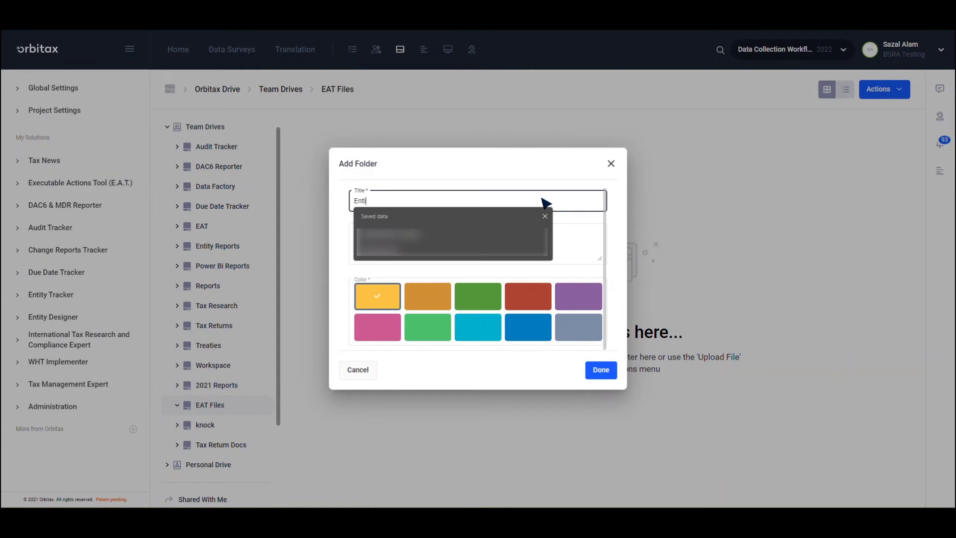
{"action": "type", "text": "ty Data by C"}
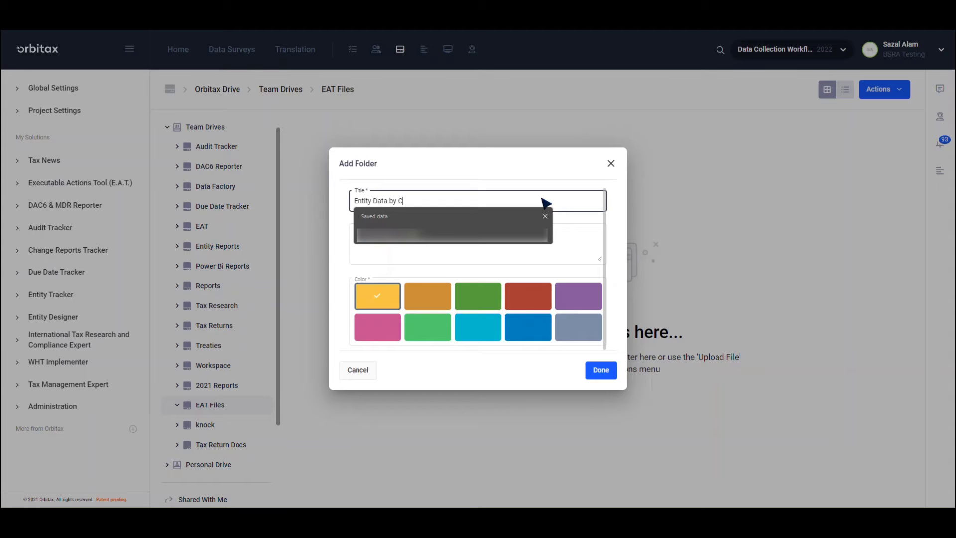
{"action": "type", "text": "ountry"}
{"action": "left_click", "coordinate": [587, 336]}
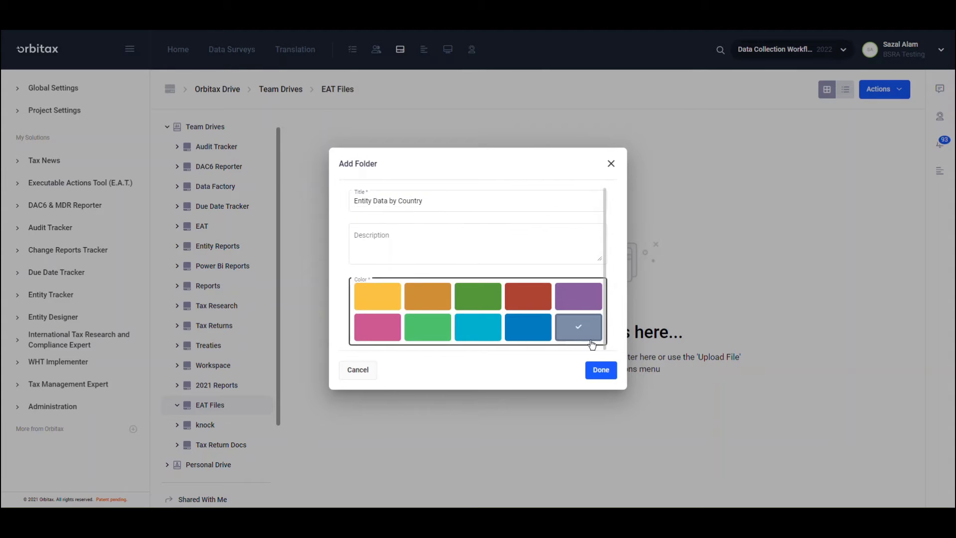
{"action": "left_click", "coordinate": [603, 371]}
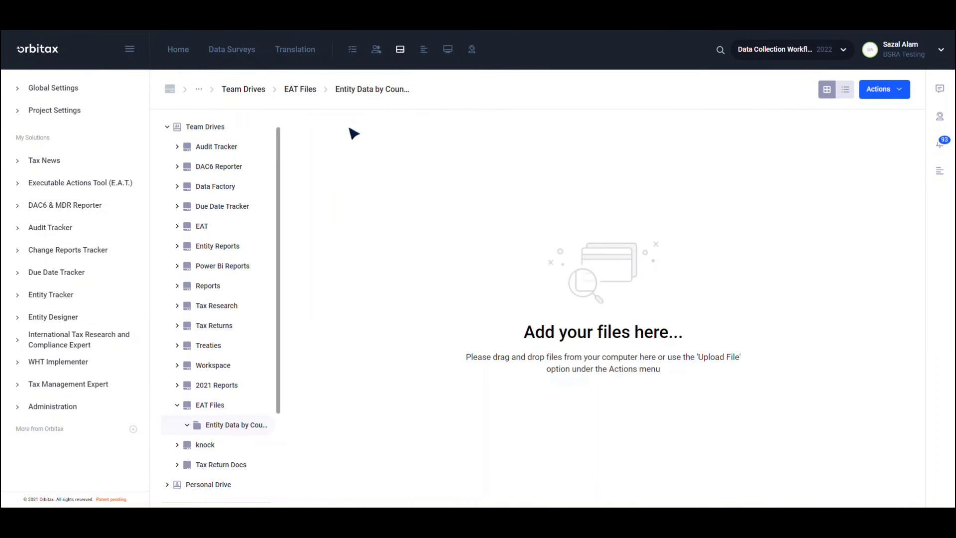
Add a cyan folder titled "Merged Entity Data" to the EAT Files drive.
{"action": "left_click", "coordinate": [306, 93]}
{"action": "left_click", "coordinate": [875, 95]}
{"action": "left_click", "coordinate": [877, 132]}
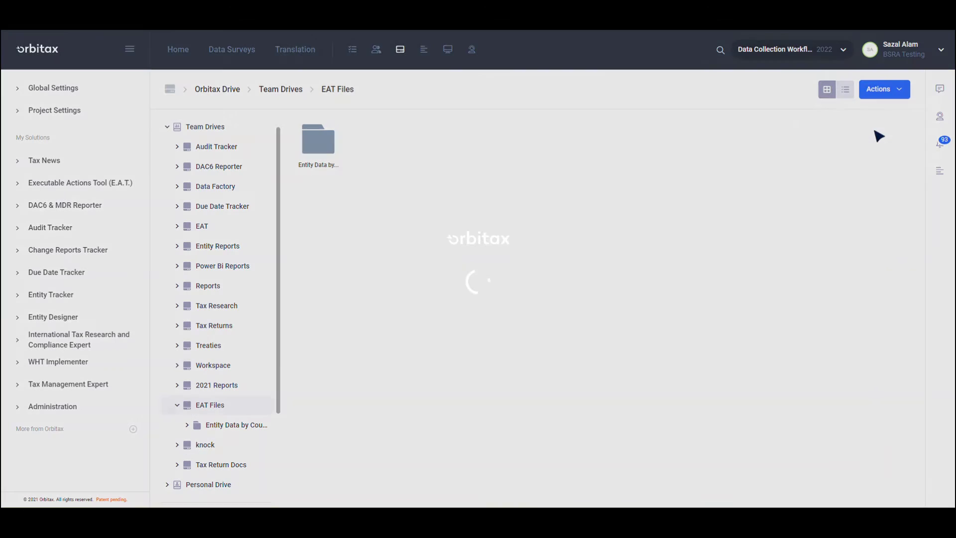
{"action": "left_click", "coordinate": [576, 199]}
{"action": "type", "text": "Merge"}
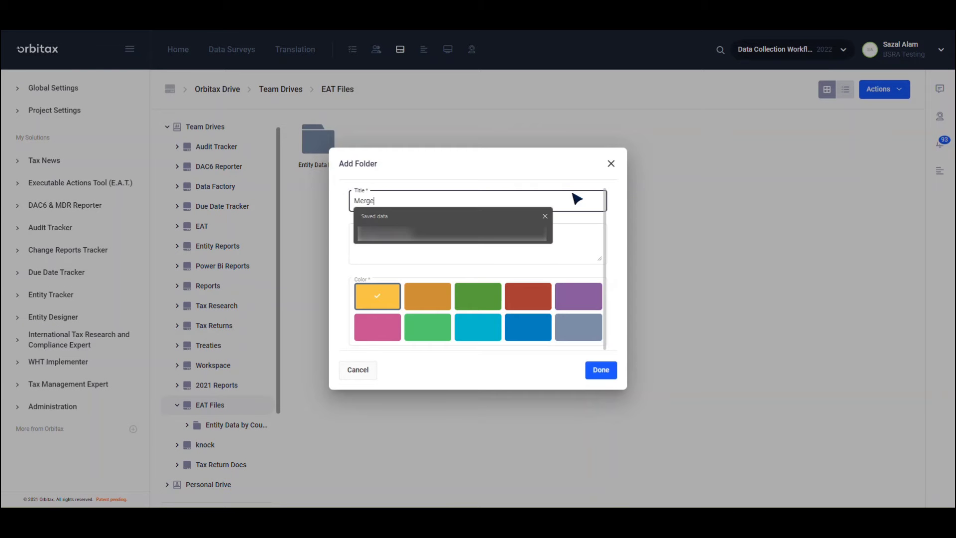
{"action": "type", "text": "d Entity Data"}
{"action": "left_click", "coordinate": [493, 338]}
{"action": "left_click", "coordinate": [600, 368]}
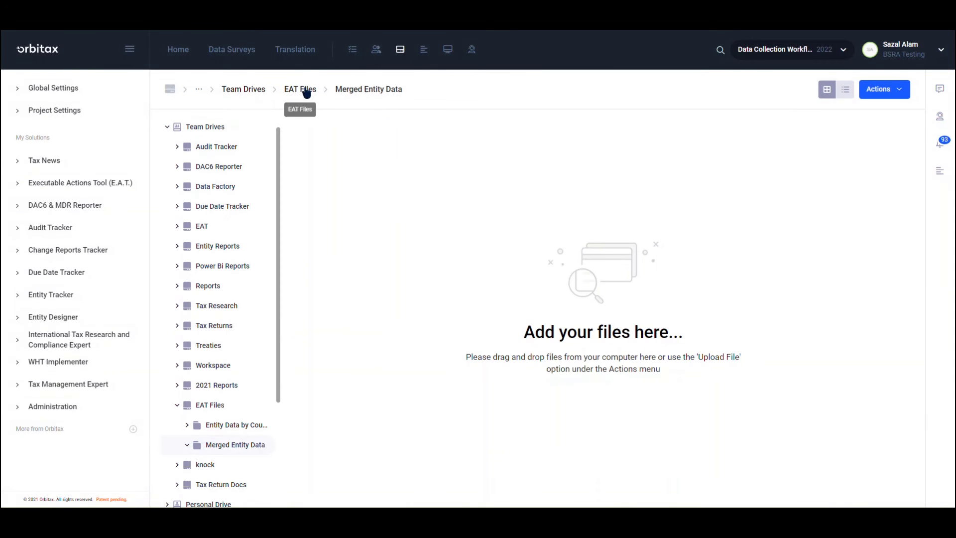
Create a new questionnaire titled "Entity Data" directly in the EAT Files drive.
{"action": "left_click", "coordinate": [306, 91]}
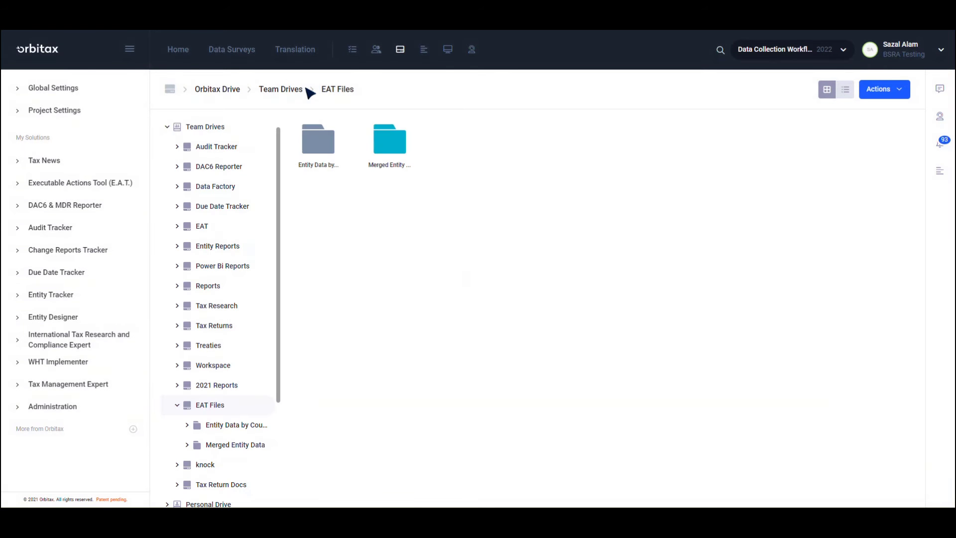
{"action": "left_click", "coordinate": [901, 91]}
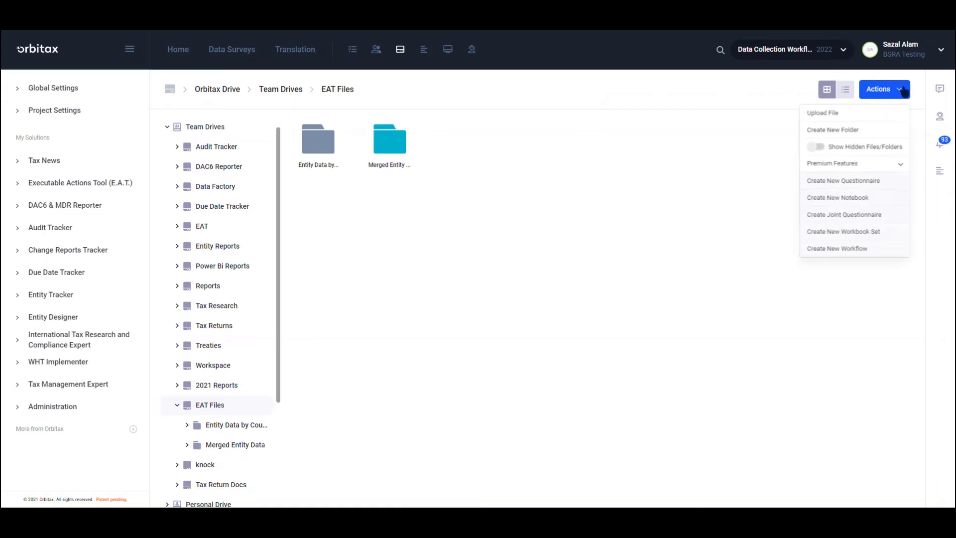
{"action": "left_click", "coordinate": [838, 185]}
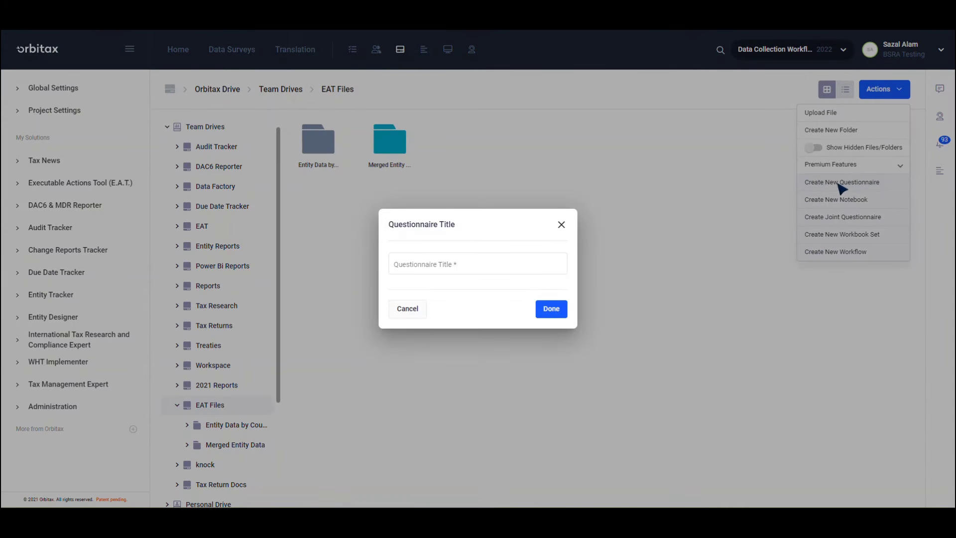
{"action": "left_click", "coordinate": [537, 264]}
{"action": "type", "text": "E"}
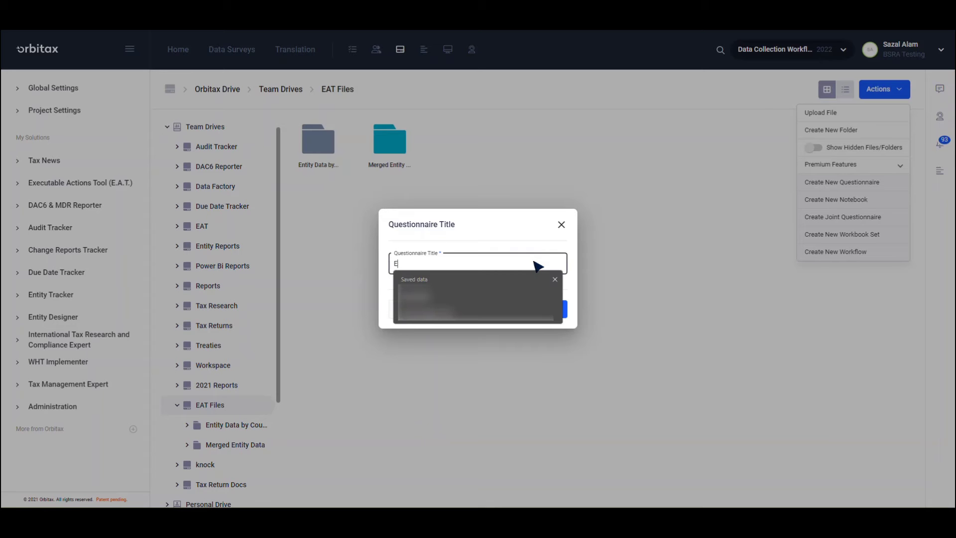
{"action": "type", "text": "ntity Data"}
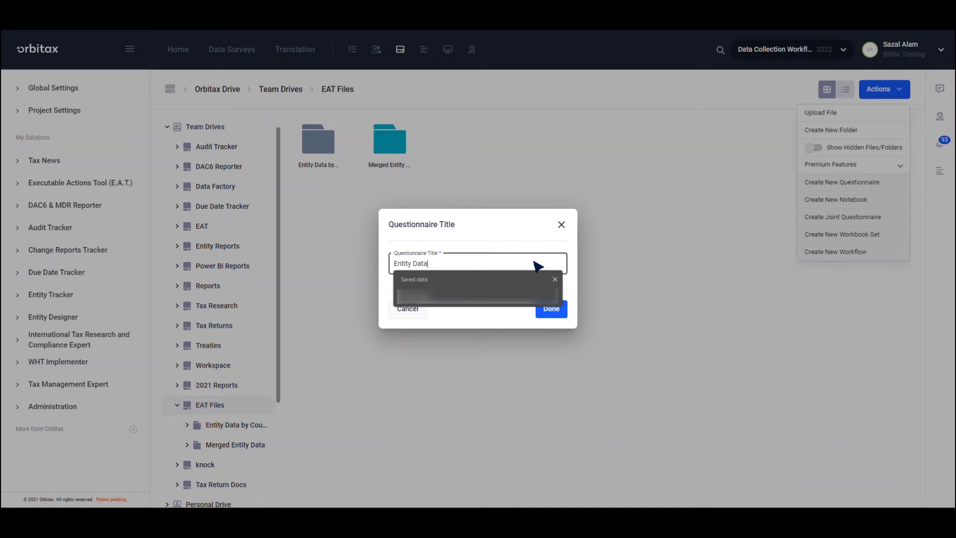
{"action": "left_click", "coordinate": [556, 314]}
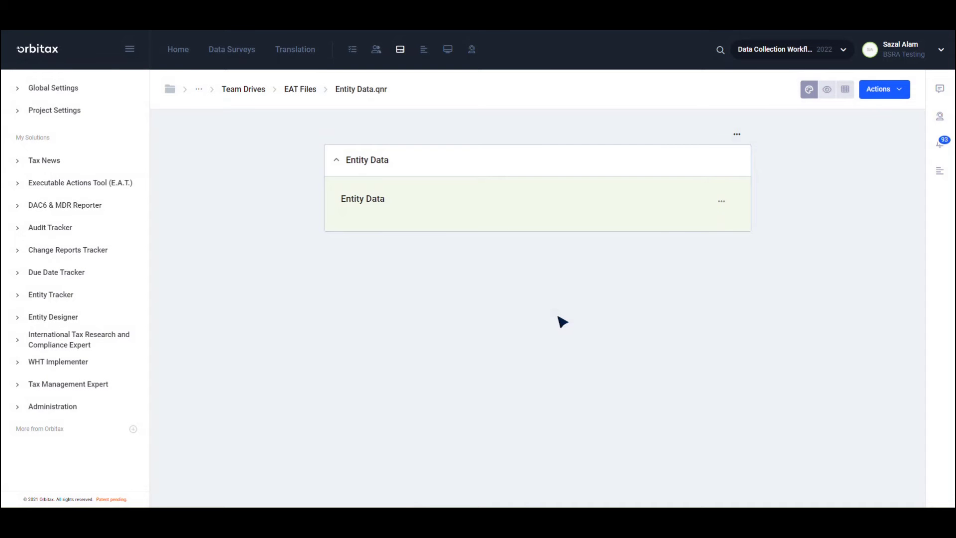
Add all available ITP fields from the Entity Data source to the questionnaire.
{"action": "left_click", "coordinate": [62, 115]}
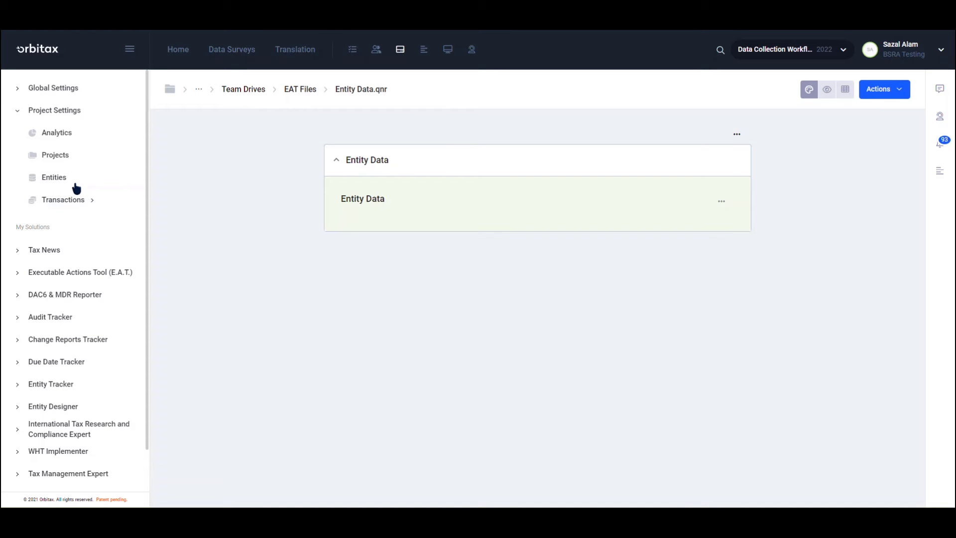
{"action": "left_click", "coordinate": [892, 92]}
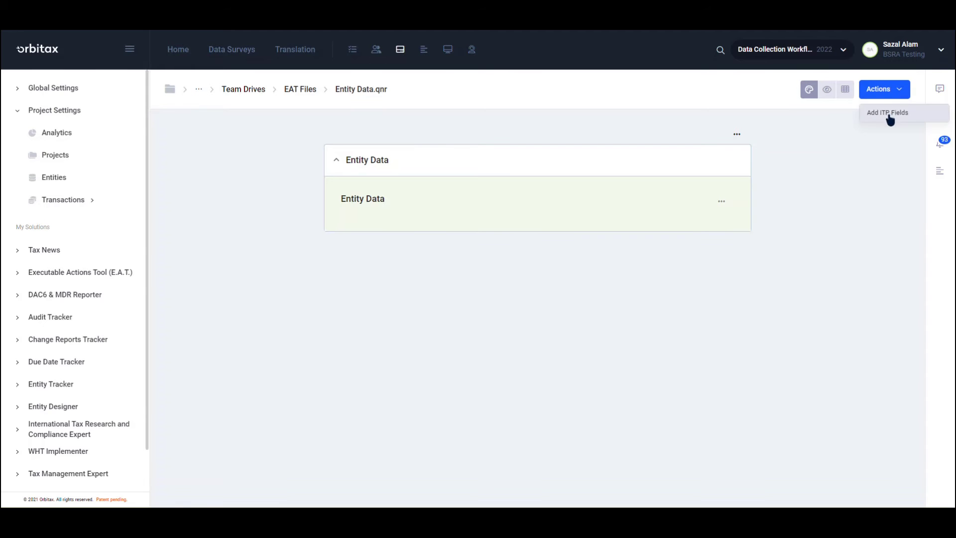
{"action": "left_click", "coordinate": [891, 118]}
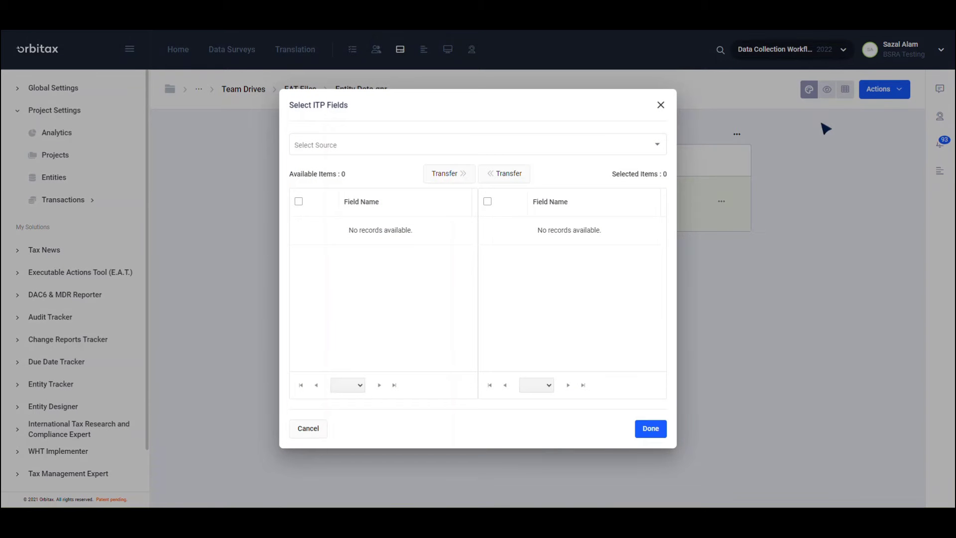
{"action": "left_click", "coordinate": [658, 145]}
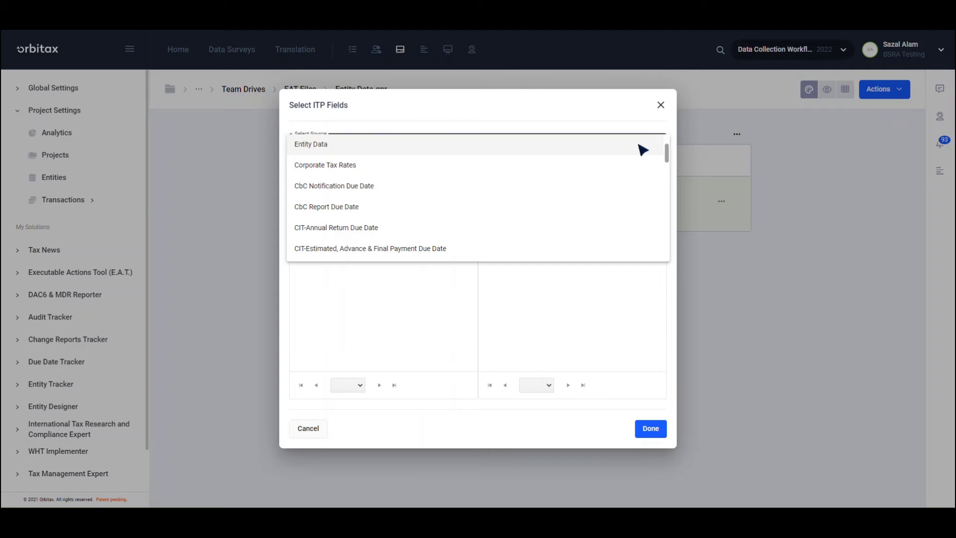
{"action": "left_click", "coordinate": [608, 145]}
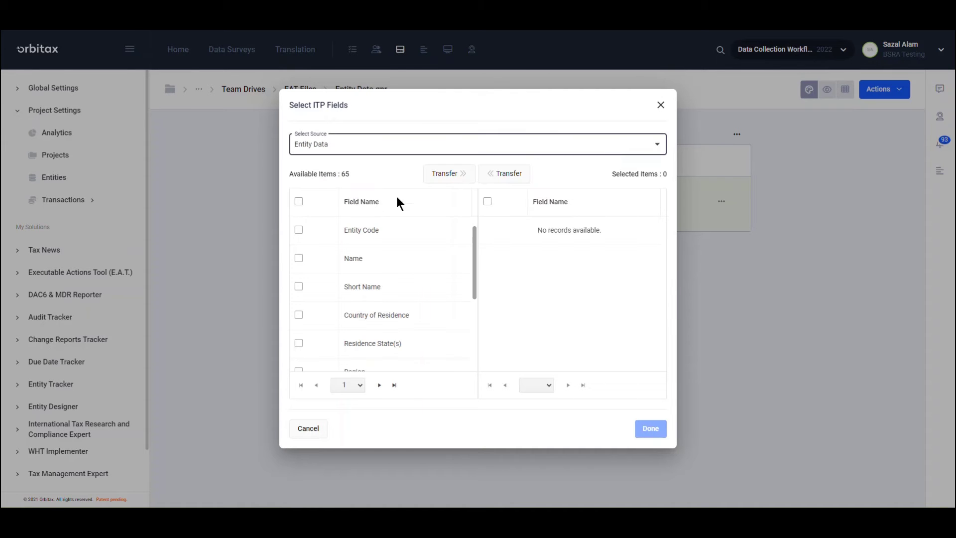
{"action": "left_click", "coordinate": [298, 201]}
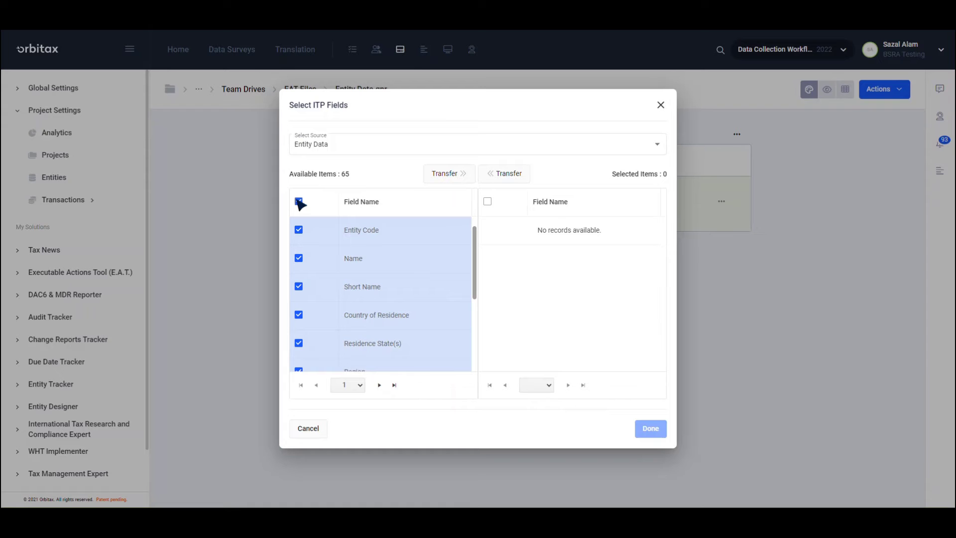
{"action": "left_click", "coordinate": [449, 179]}
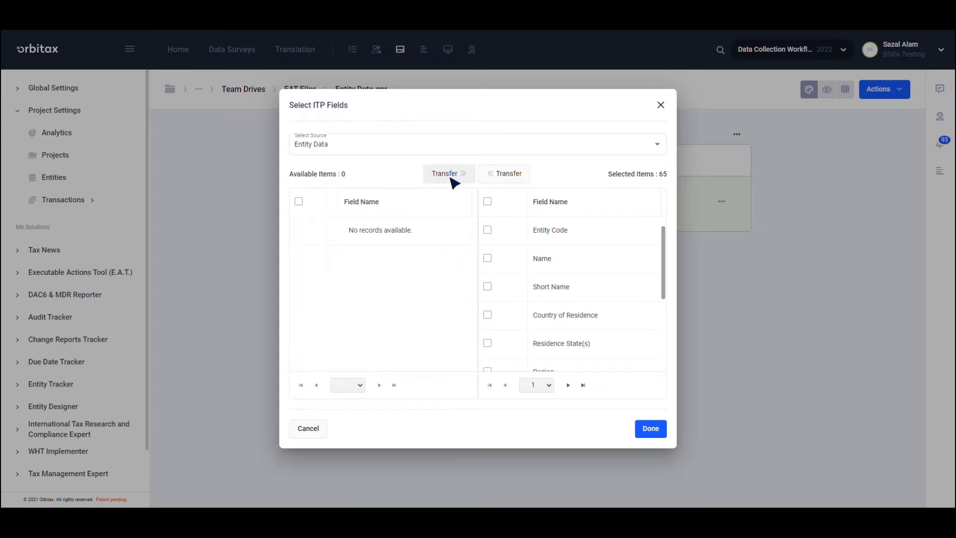
{"action": "left_click", "coordinate": [647, 427]}
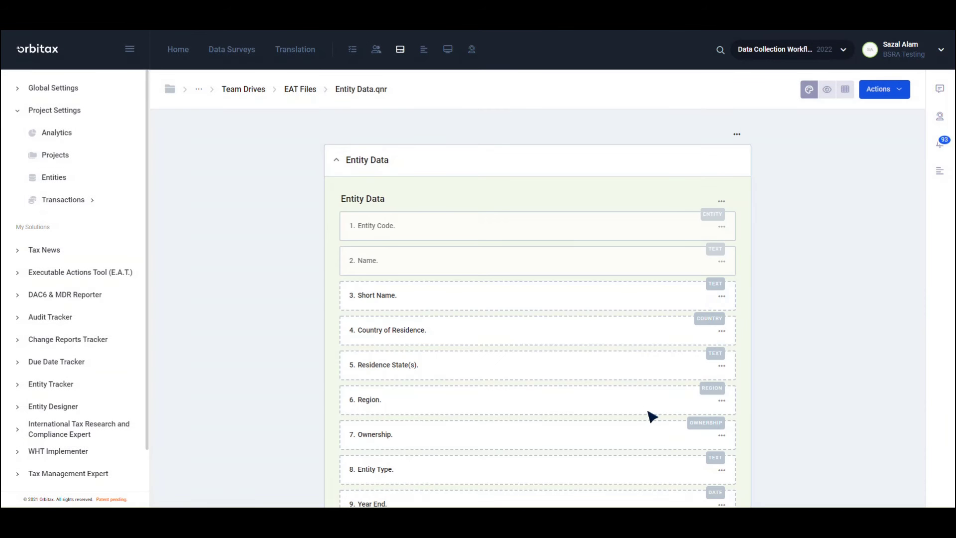
View the questionnaire's all-responses grid and the project's entity data to compare their columns.
{"action": "left_click", "coordinate": [845, 89]}
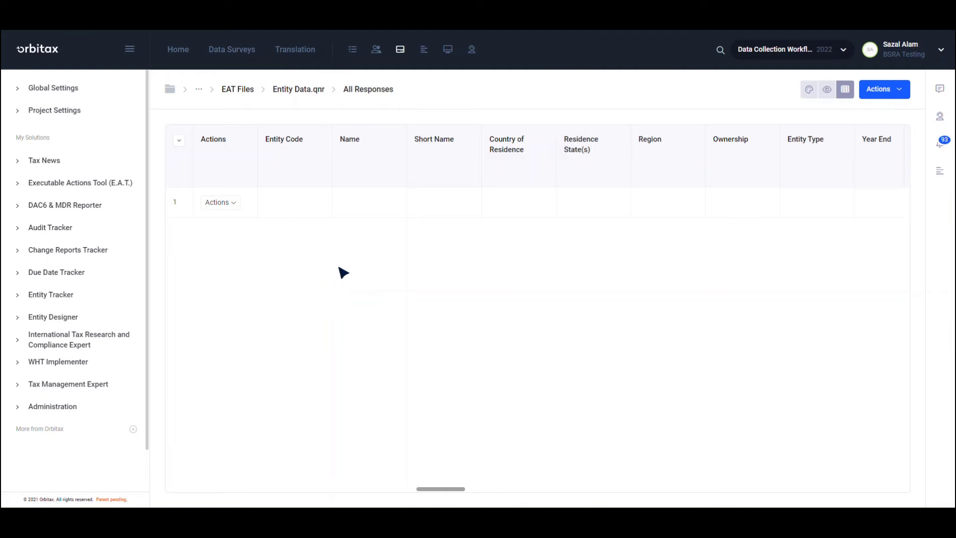
{"action": "left_click", "coordinate": [77, 110]}
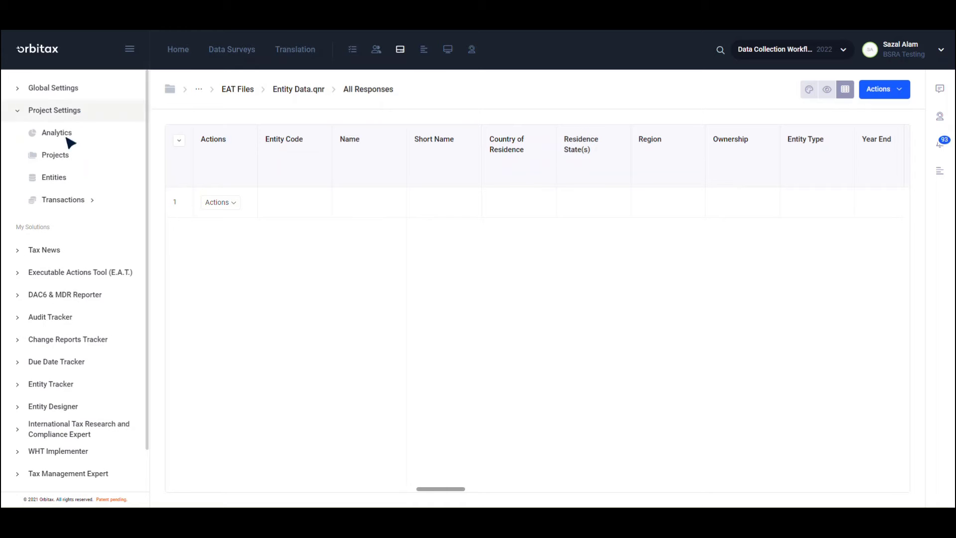
{"action": "left_click", "coordinate": [55, 180]}
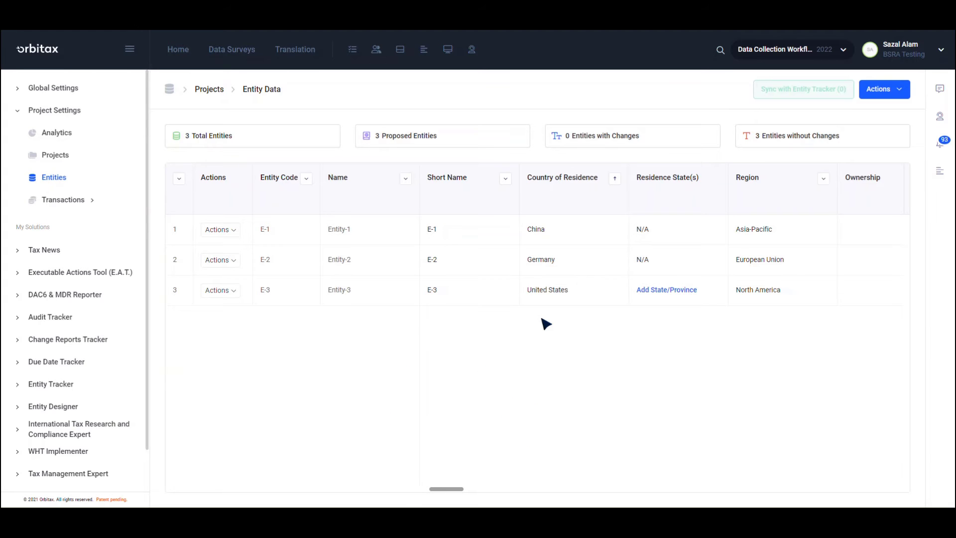
Open the "Data Collection with Child Workflow (1/2)" template from the Data Collection folder of the E.A.T. workflows.
{"action": "left_click", "coordinate": [113, 275]}
{"action": "left_click", "coordinate": [70, 323]}
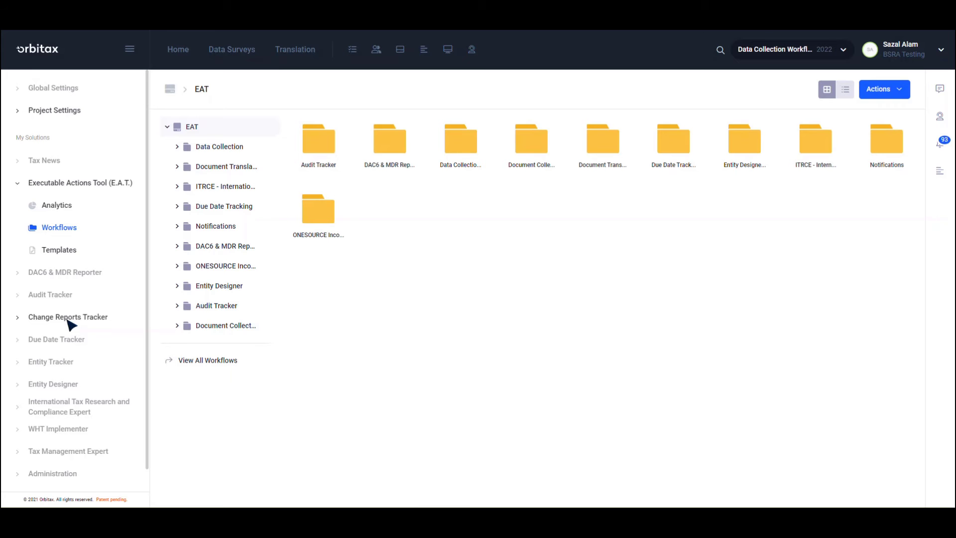
{"action": "double_click", "coordinate": [457, 166]}
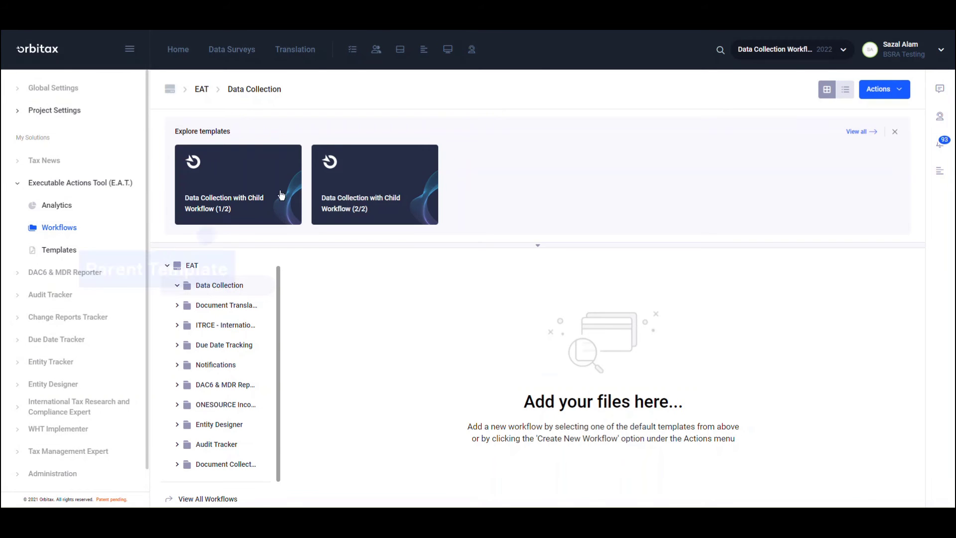
{"action": "left_click", "coordinate": [260, 199]}
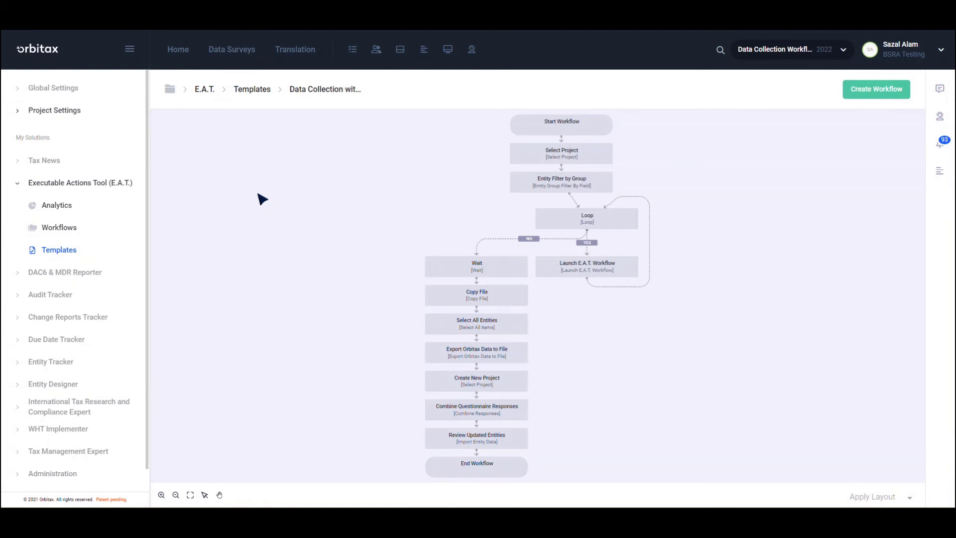
Create a workflow from this template titled "Data Collection - Parent Template" in the Data Collection folder.
{"action": "left_click", "coordinate": [875, 95]}
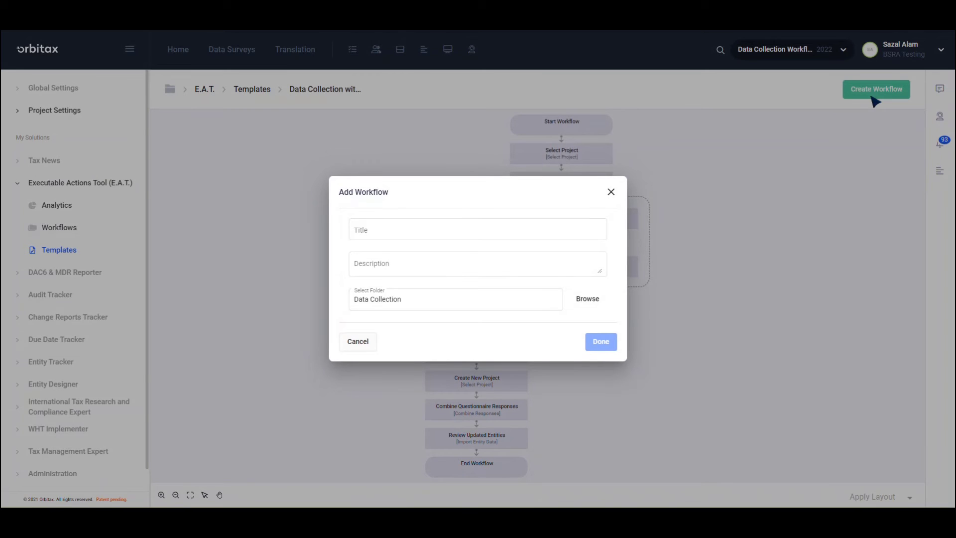
{"action": "left_click", "coordinate": [450, 233]}
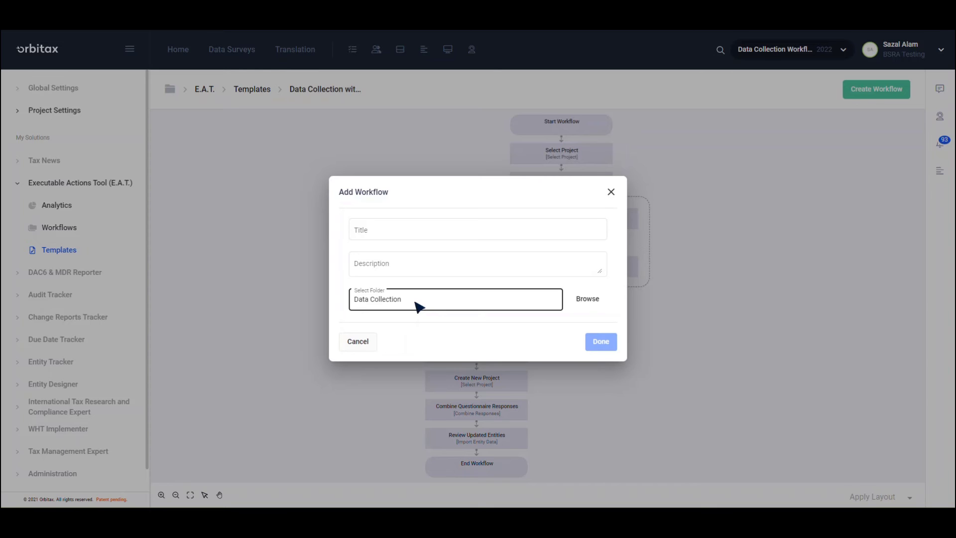
{"action": "left_click", "coordinate": [407, 275]}
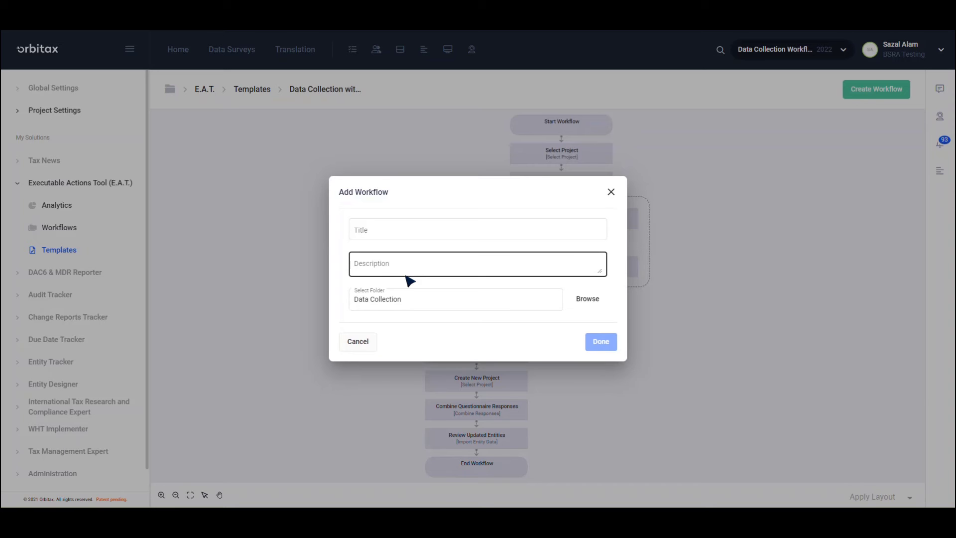
{"action": "left_click", "coordinate": [411, 231]}
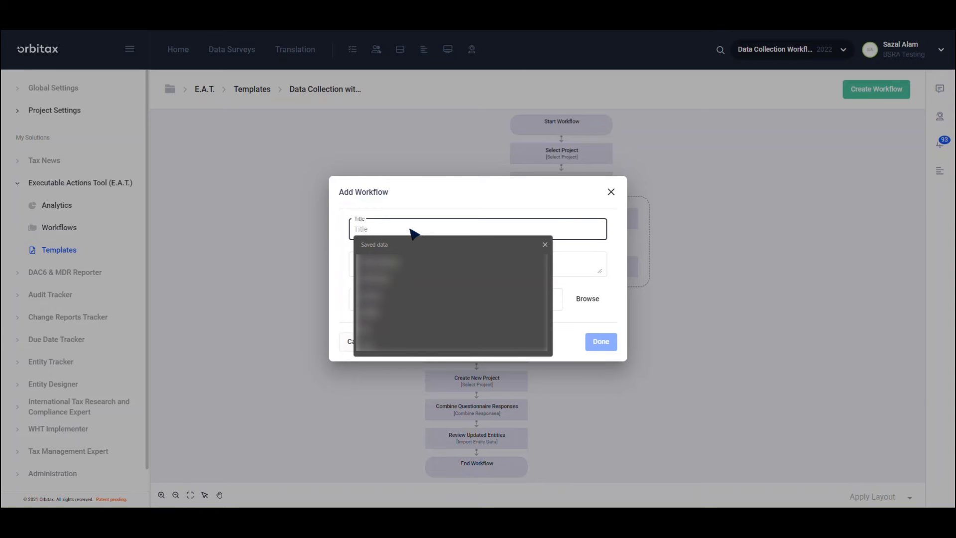
{"action": "type", "text": "Data Collection - Parent Template"}
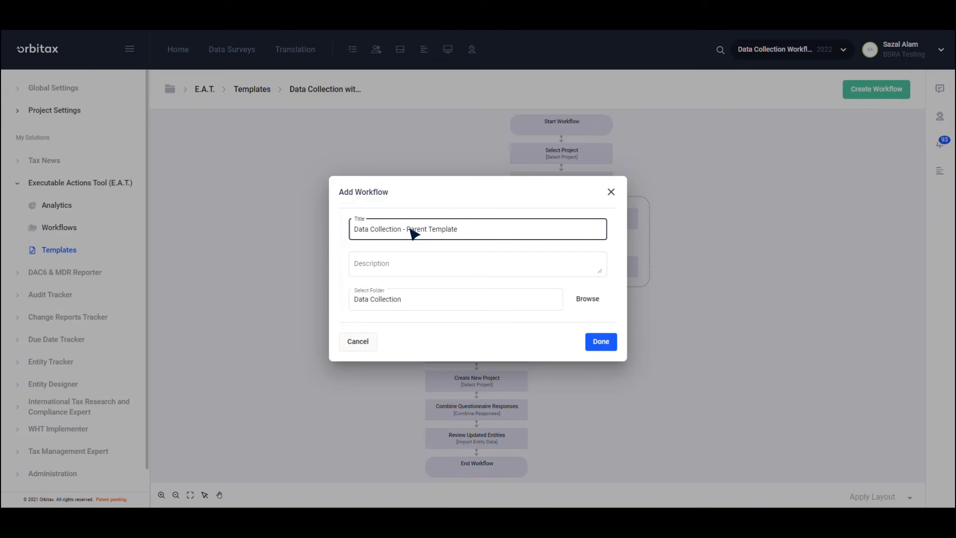
{"action": "left_click", "coordinate": [602, 346]}
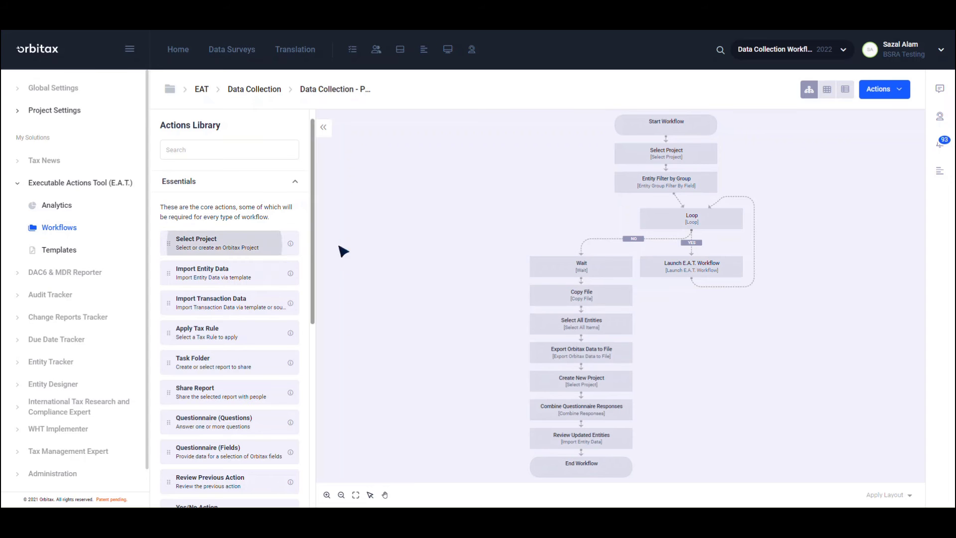
{"action": "left_click", "coordinate": [602, 325]}
{"action": "left_click", "coordinate": [659, 160]}
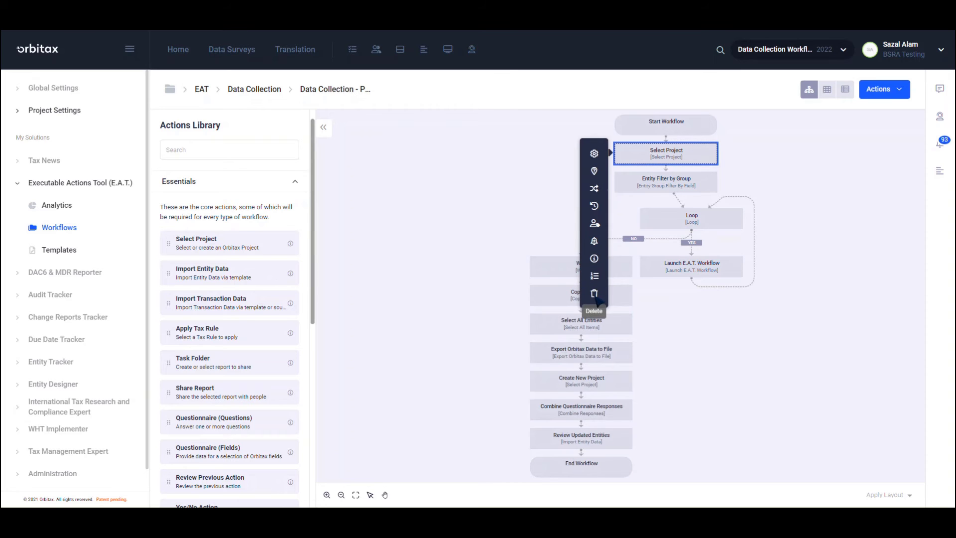
{"action": "left_click", "coordinate": [671, 300]}
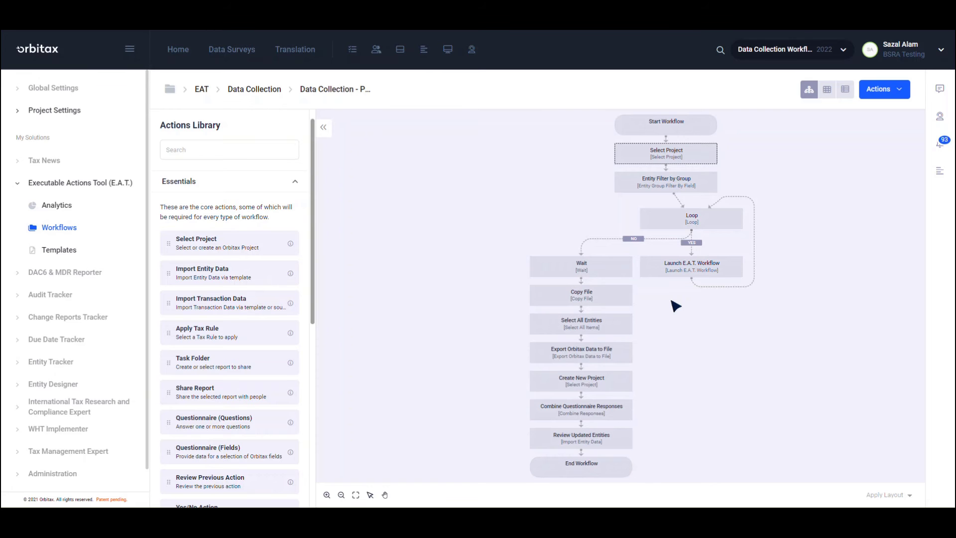
Create a workflow titled "Data Collection - Child Template" in the Data Collection folder from the "Data Collection with Child Workflow (2/2)" template.
{"action": "left_click", "coordinate": [262, 92]}
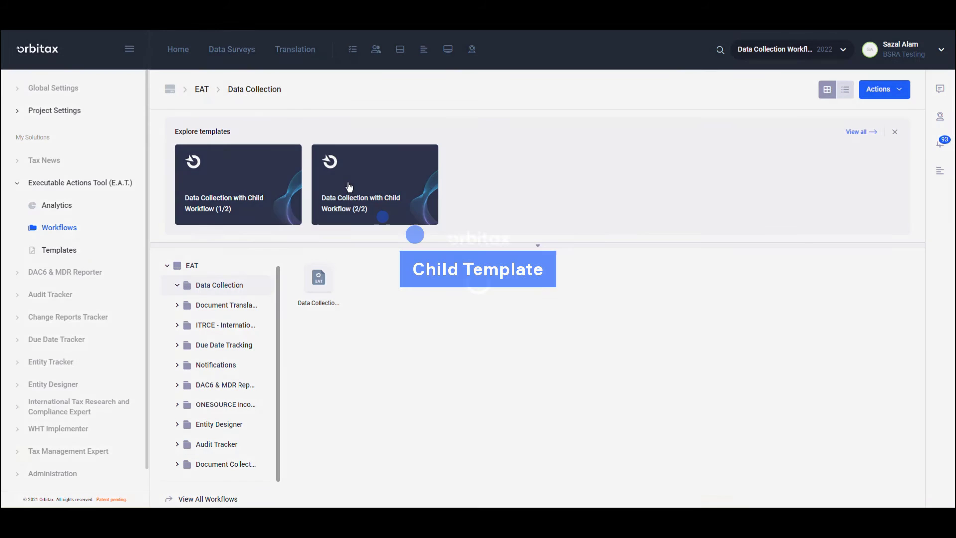
{"action": "left_click", "coordinate": [349, 186]}
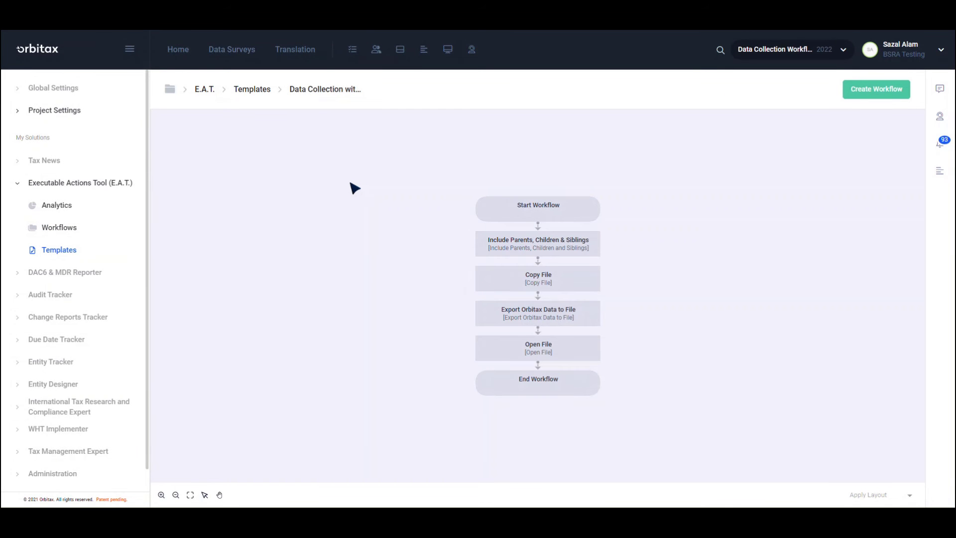
{"action": "left_click", "coordinate": [877, 92]}
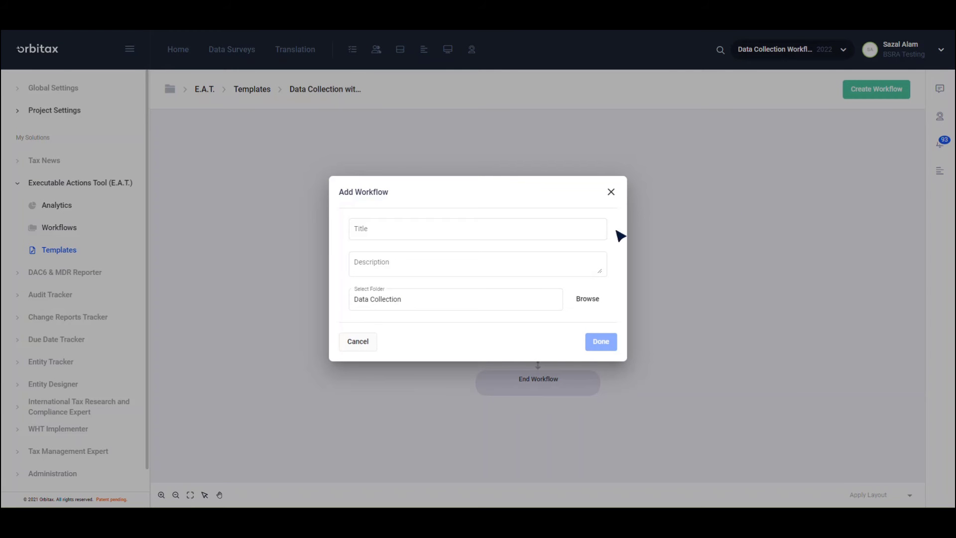
{"action": "left_click", "coordinate": [548, 234]}
{"action": "type", "text": "Data "}
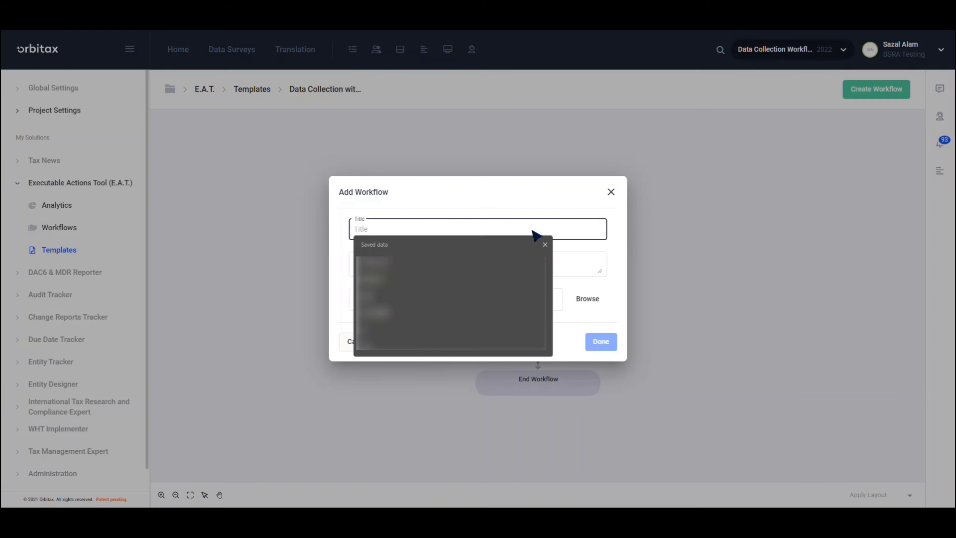
{"action": "type", "text": "Collectio"}
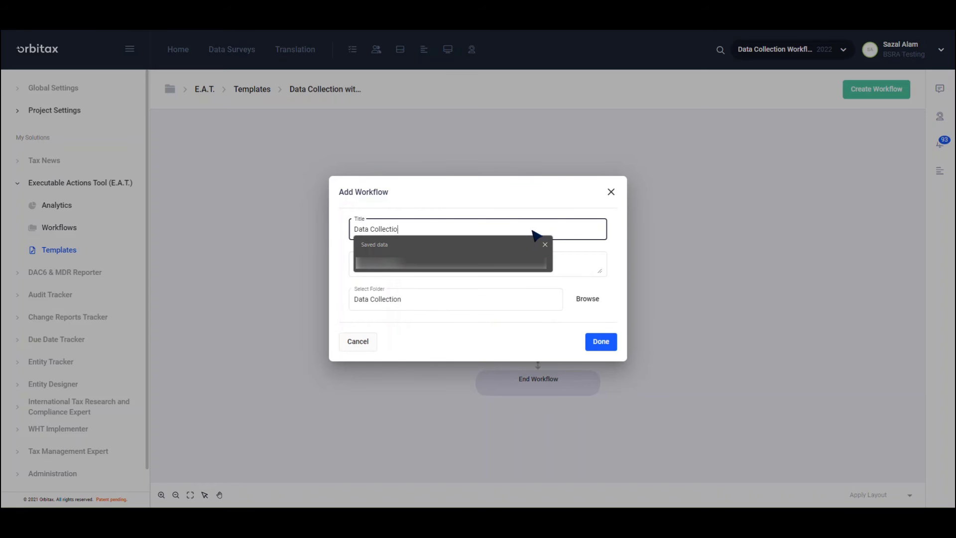
{"action": "type", "text": "n - Child Template"}
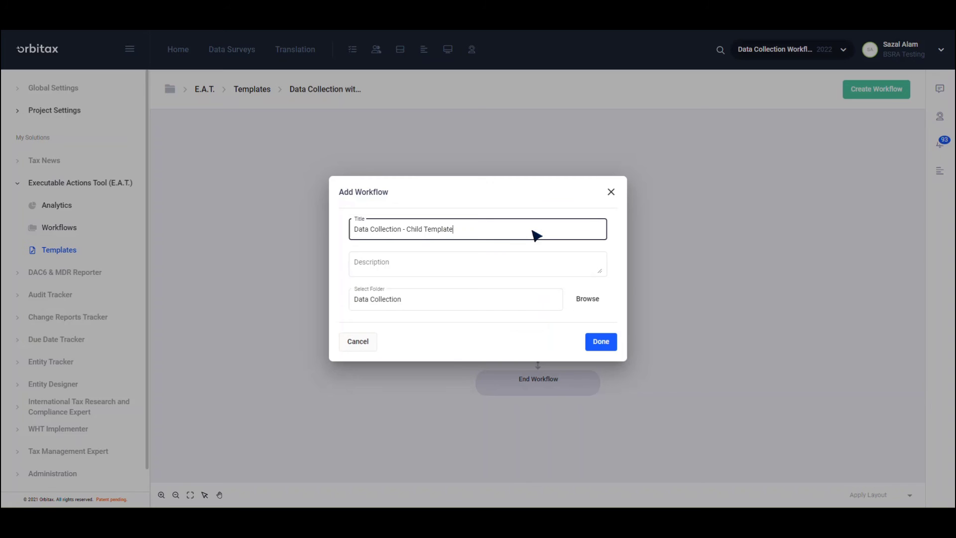
{"action": "left_click", "coordinate": [601, 342]}
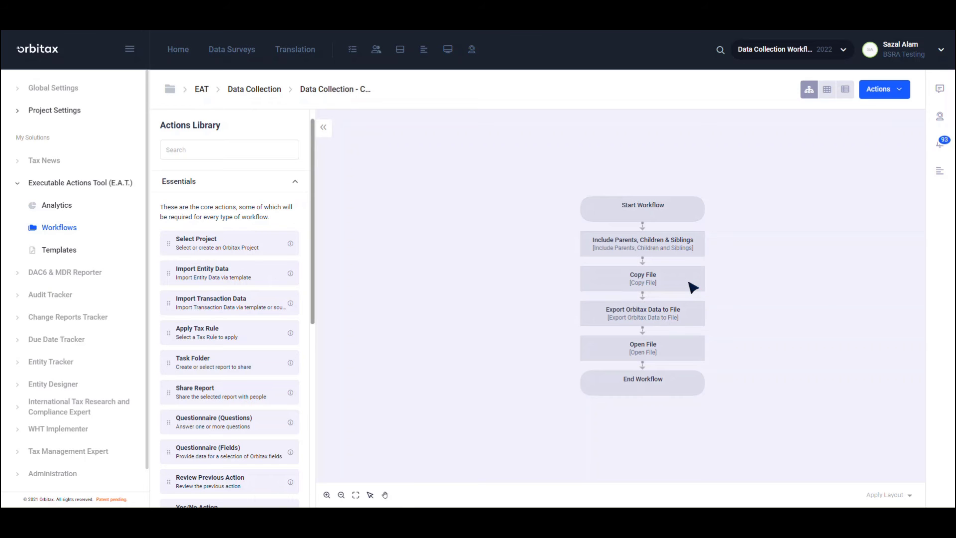
Configure the child workflow's Include Parents, Children & Siblings action to include parents and include children.
{"action": "left_click", "coordinate": [684, 253]}
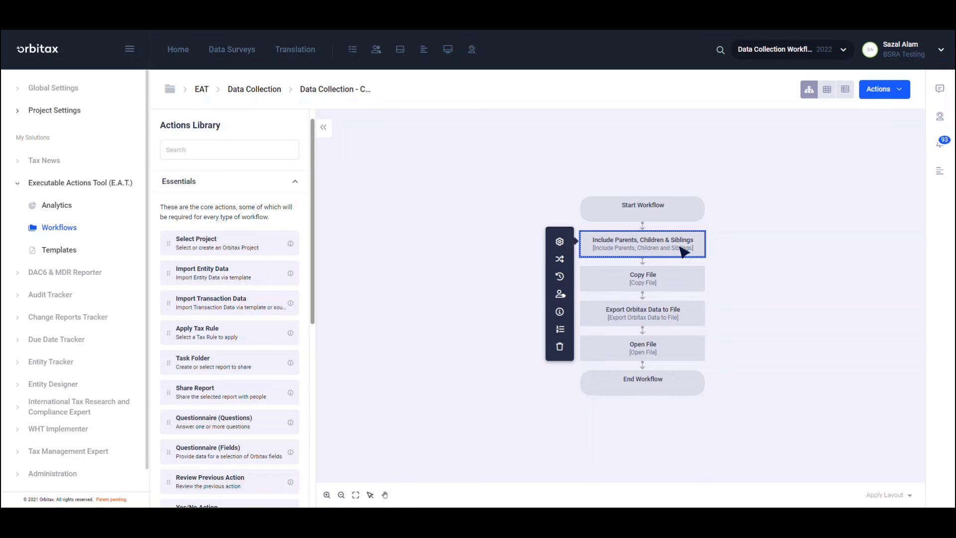
{"action": "left_click", "coordinate": [561, 244]}
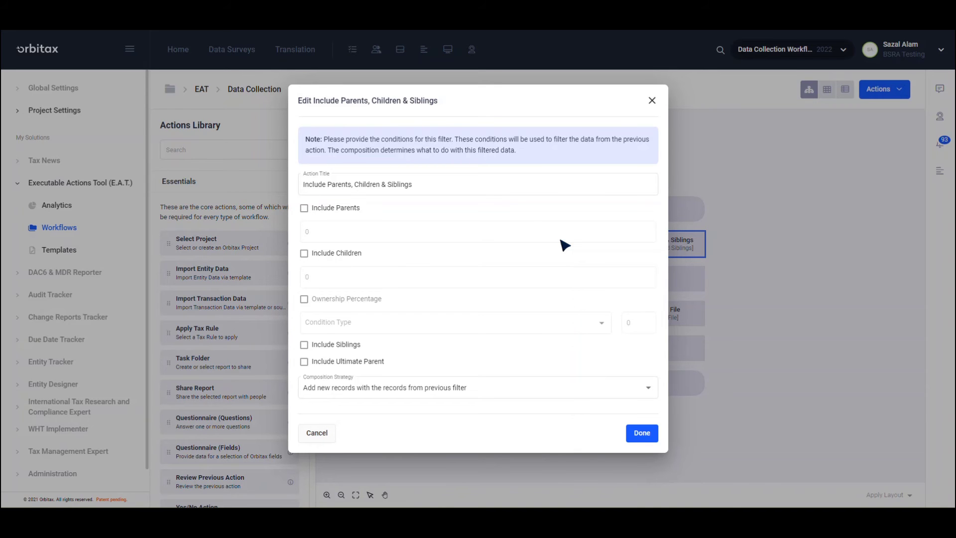
{"action": "left_click", "coordinate": [304, 208]}
{"action": "left_click", "coordinate": [303, 253]}
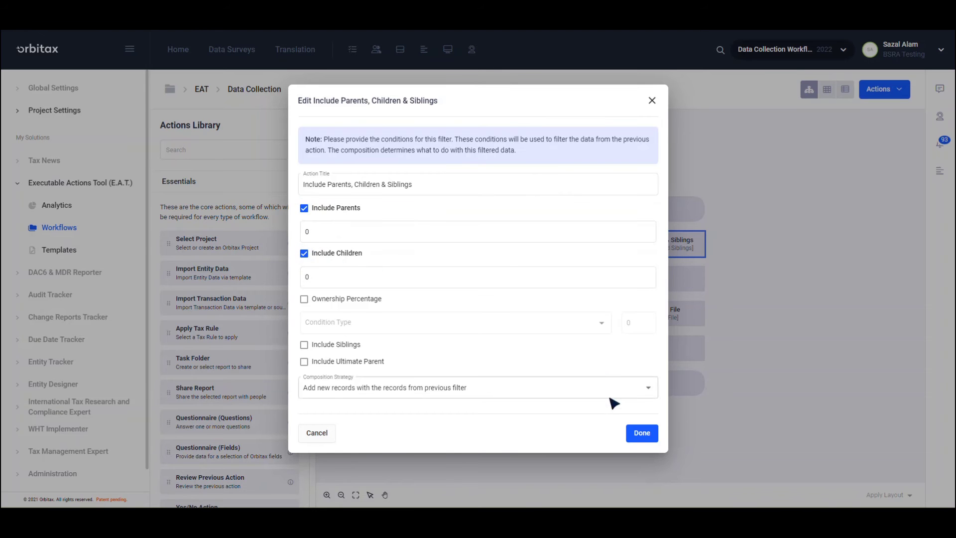
{"action": "left_click", "coordinate": [642, 432]}
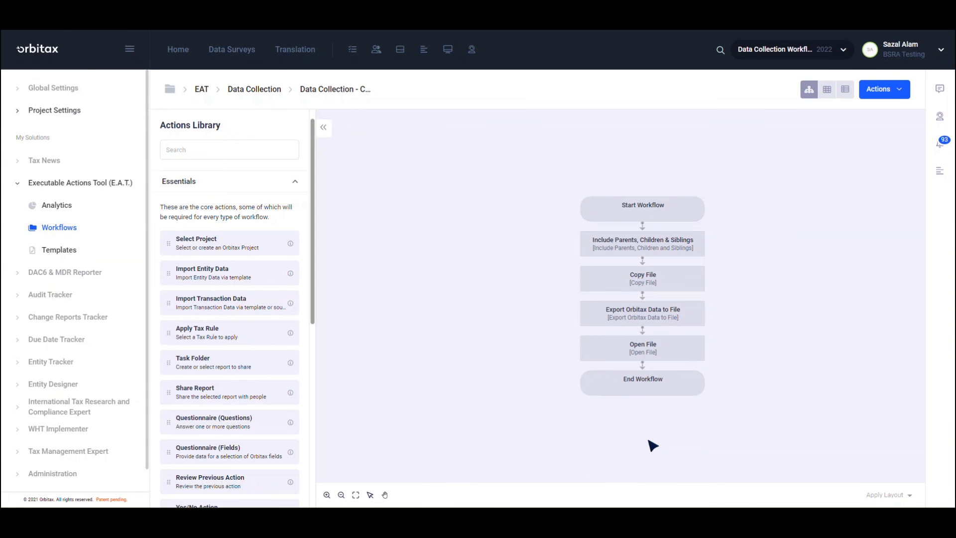
Set the source file of the child workflow's Copy File action to Entity Data.qnr from the EAT Files team drive.
{"action": "left_click", "coordinate": [655, 285]}
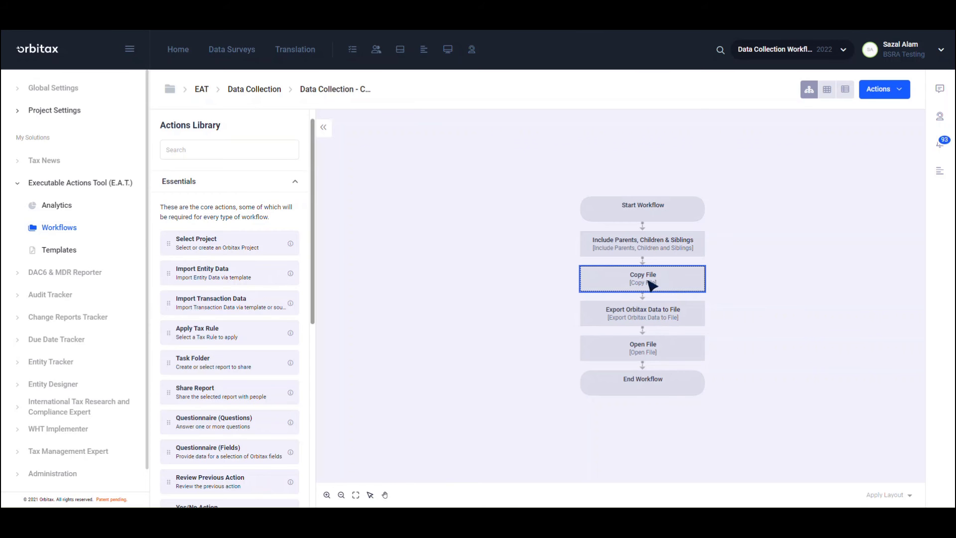
{"action": "left_click", "coordinate": [560, 277]}
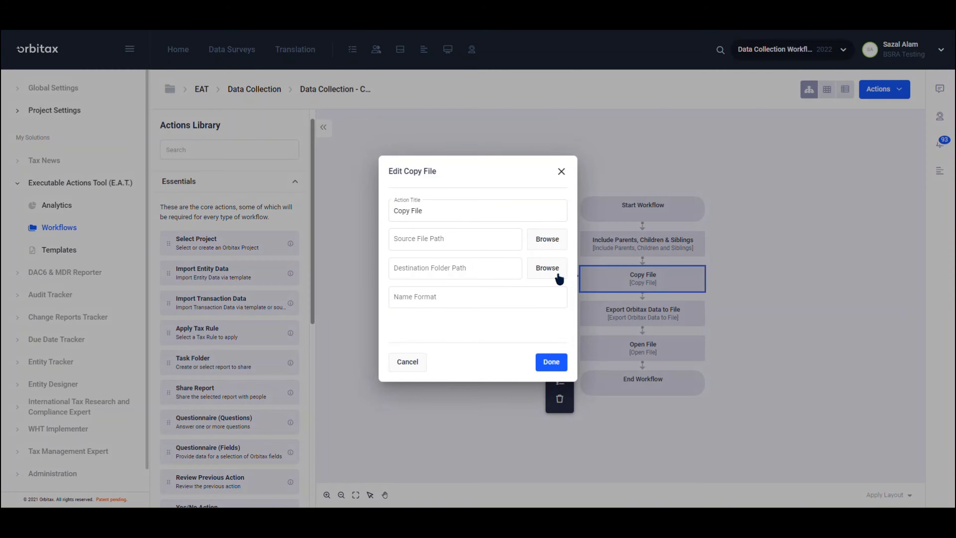
{"action": "left_click", "coordinate": [436, 268]}
{"action": "left_click", "coordinate": [547, 242]}
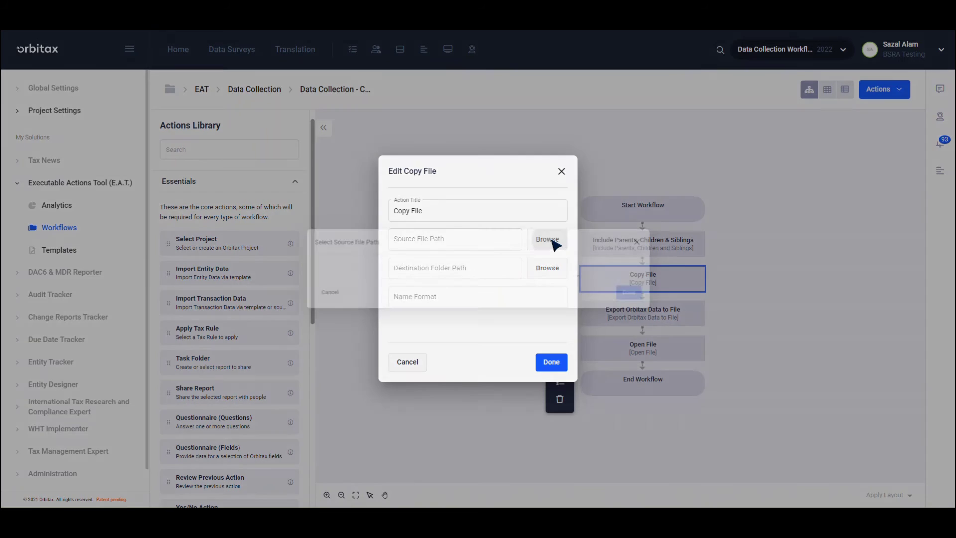
{"action": "double_click", "coordinate": [388, 331]}
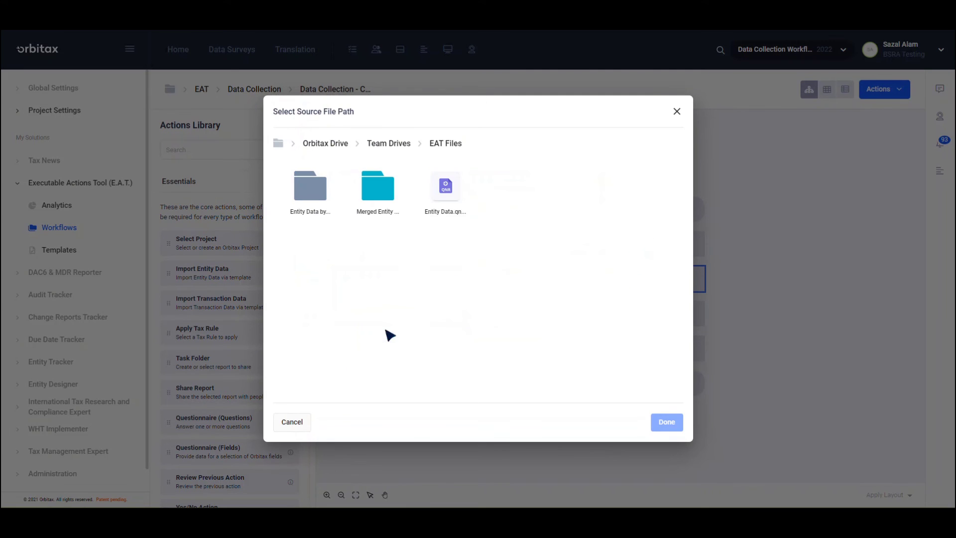
{"action": "left_click", "coordinate": [423, 172]}
{"action": "left_click", "coordinate": [667, 422]}
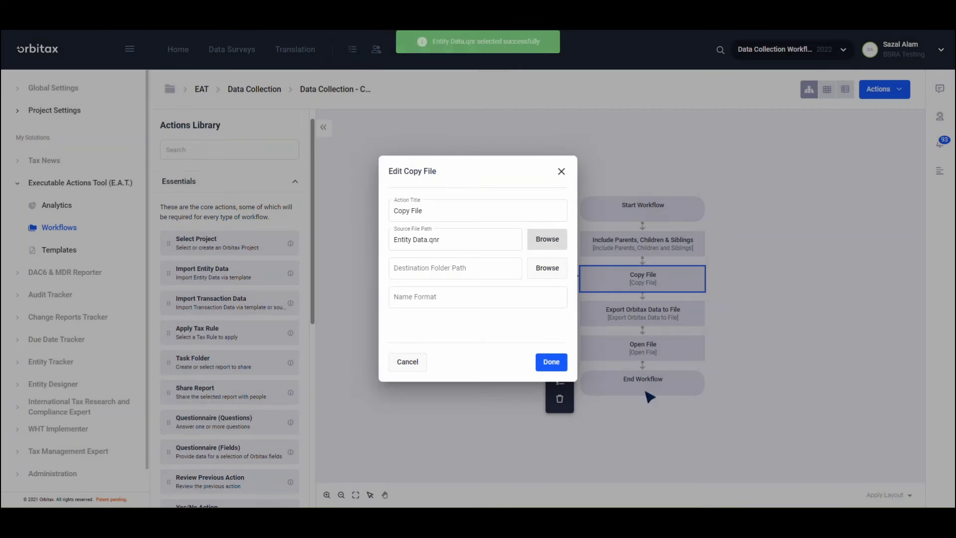
Set the Copy File destination to the Entity Data by Country folder in EAT Files, with the name format [GroupName].
{"action": "left_click", "coordinate": [553, 272]}
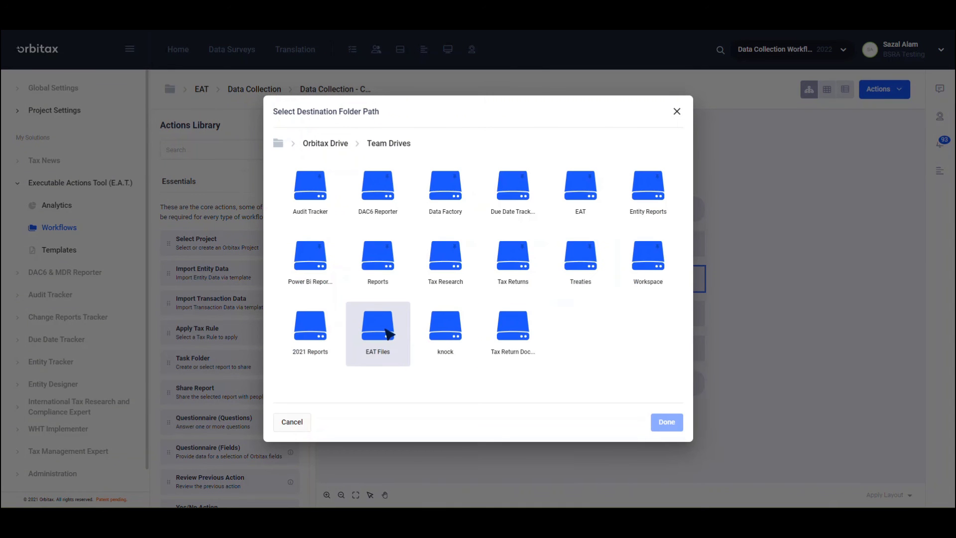
{"action": "double_click", "coordinate": [387, 331]}
{"action": "left_click", "coordinate": [288, 171]}
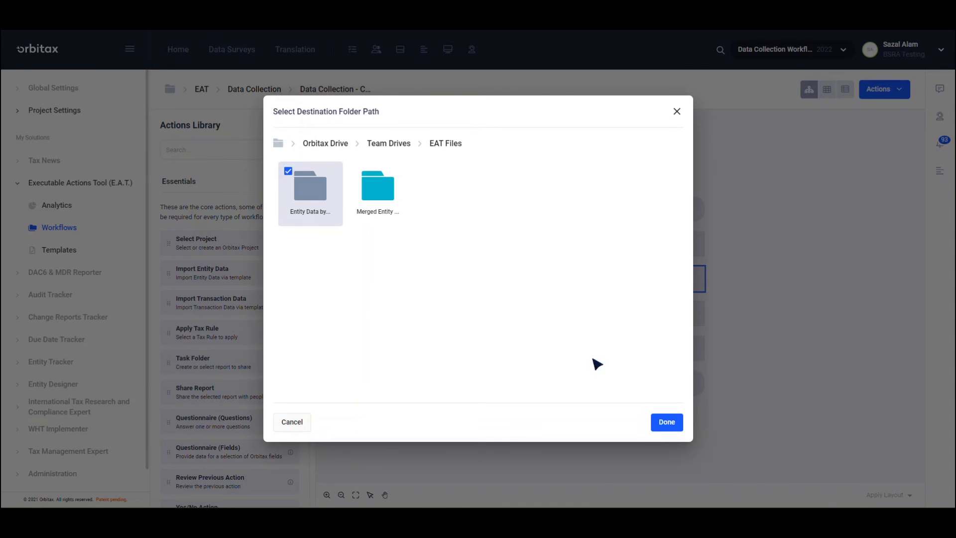
{"action": "left_click", "coordinate": [673, 423]}
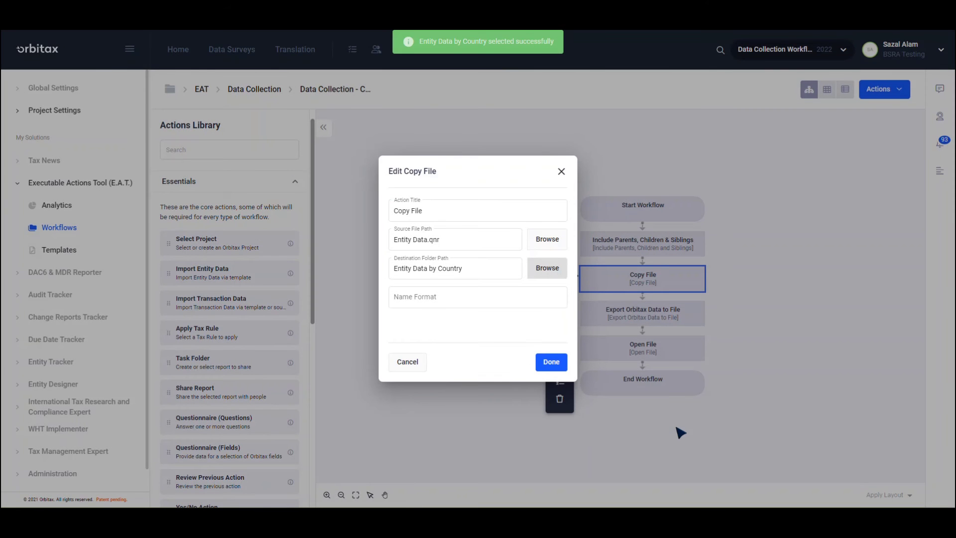
{"action": "left_click", "coordinate": [520, 303]}
{"action": "left_click", "coordinate": [444, 328]}
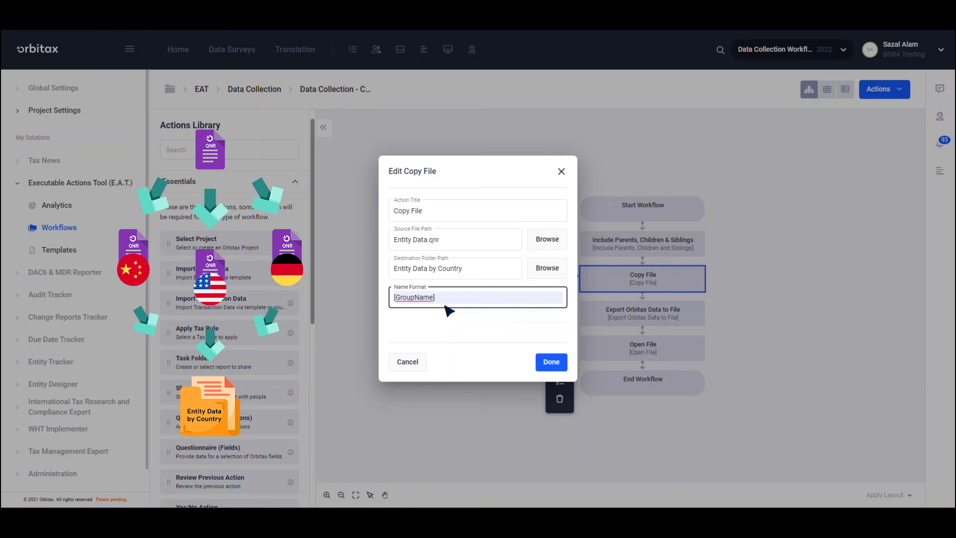
{"action": "left_click", "coordinate": [551, 362]}
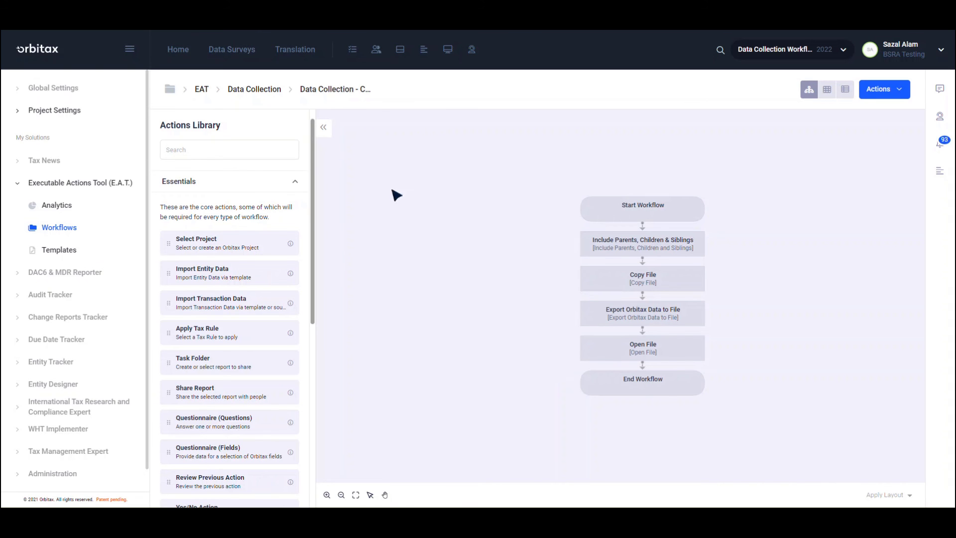
In the Data Collection parent workflow, set the Entity Filter by Group action's group filter to Country of Residence.
{"action": "left_click", "coordinate": [270, 98]}
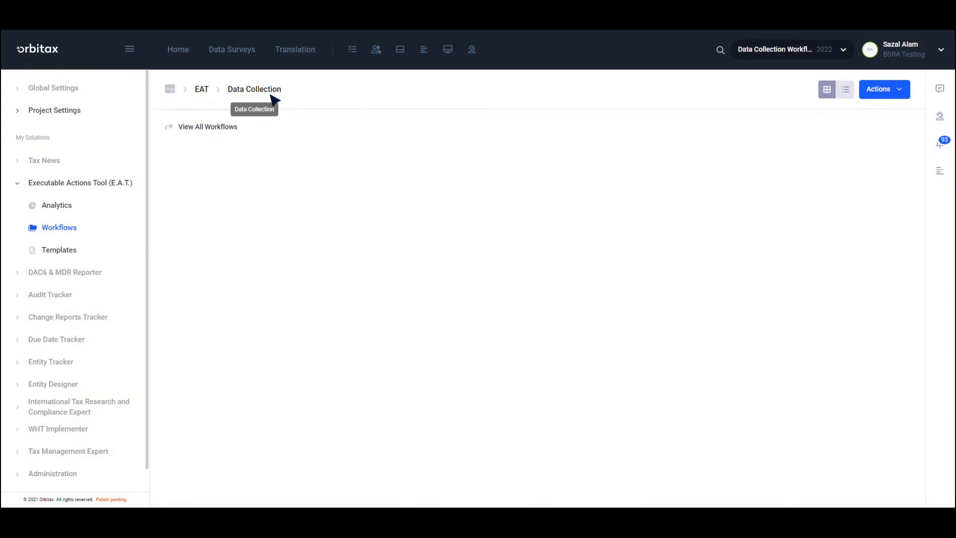
{"action": "double_click", "coordinate": [397, 304]}
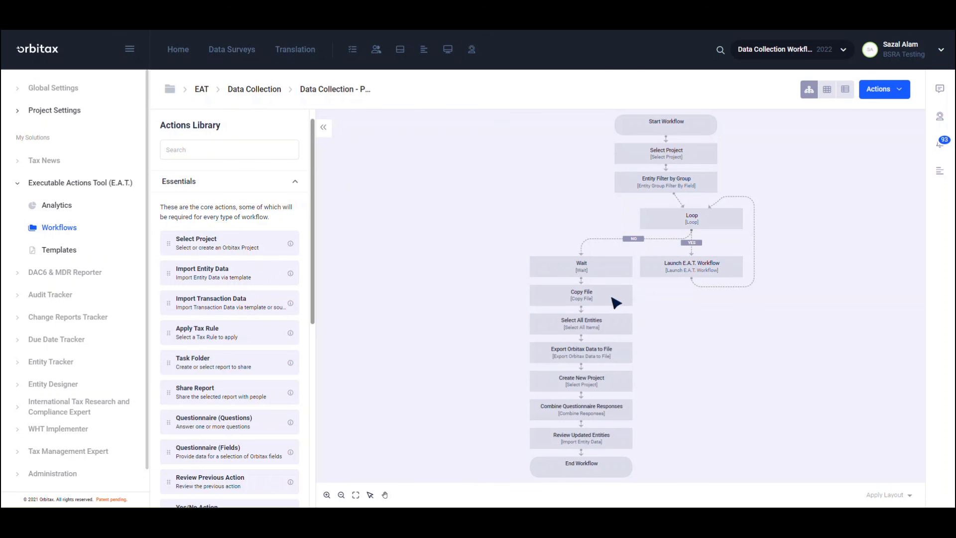
{"action": "left_click", "coordinate": [659, 188]}
{"action": "left_click", "coordinate": [596, 181]}
{"action": "left_click", "coordinate": [539, 292]}
{"action": "left_click", "coordinate": [505, 354]}
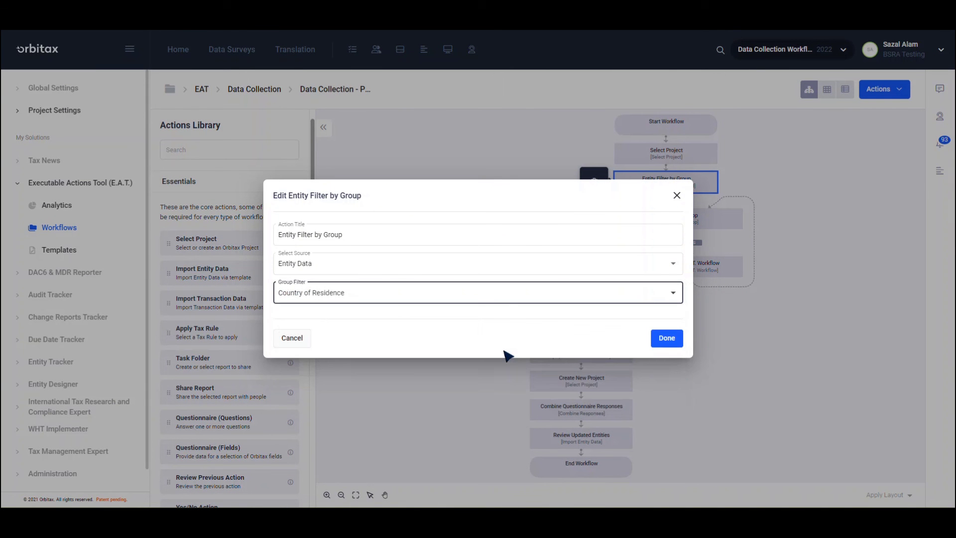
{"action": "left_click", "coordinate": [667, 338]}
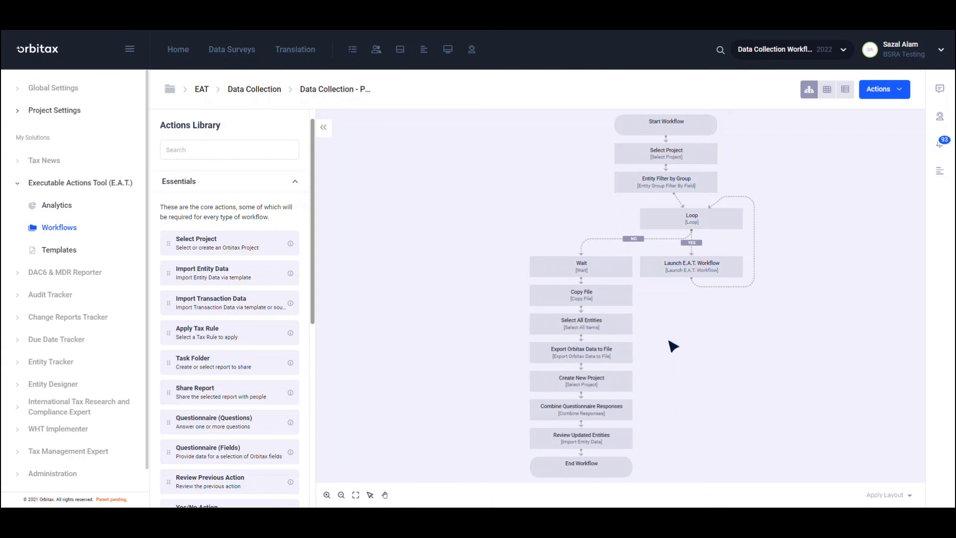
Set the parent workflow's Launch E.A.T. Workflow action to launch the Data Collection - Child Template workflow.
{"action": "left_click", "coordinate": [694, 265]}
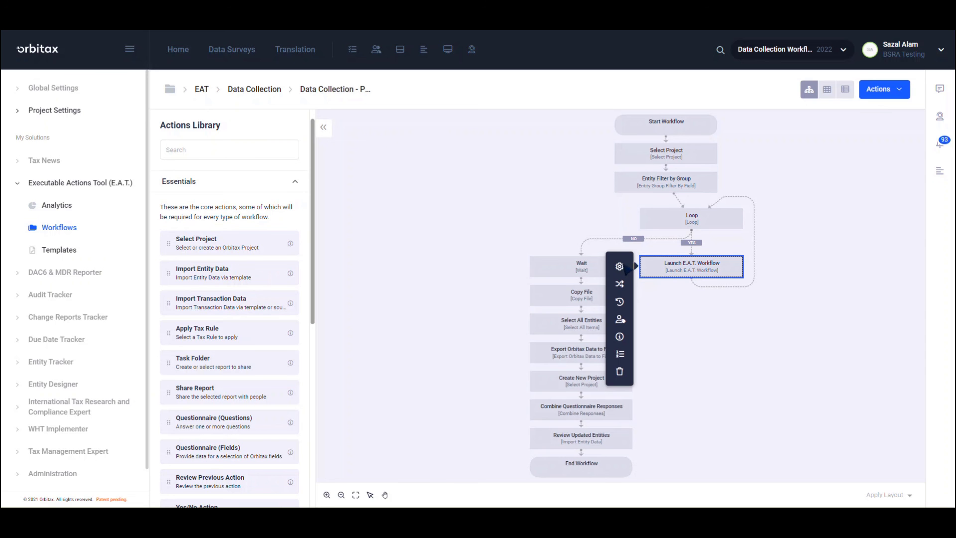
{"action": "left_click", "coordinate": [620, 266]}
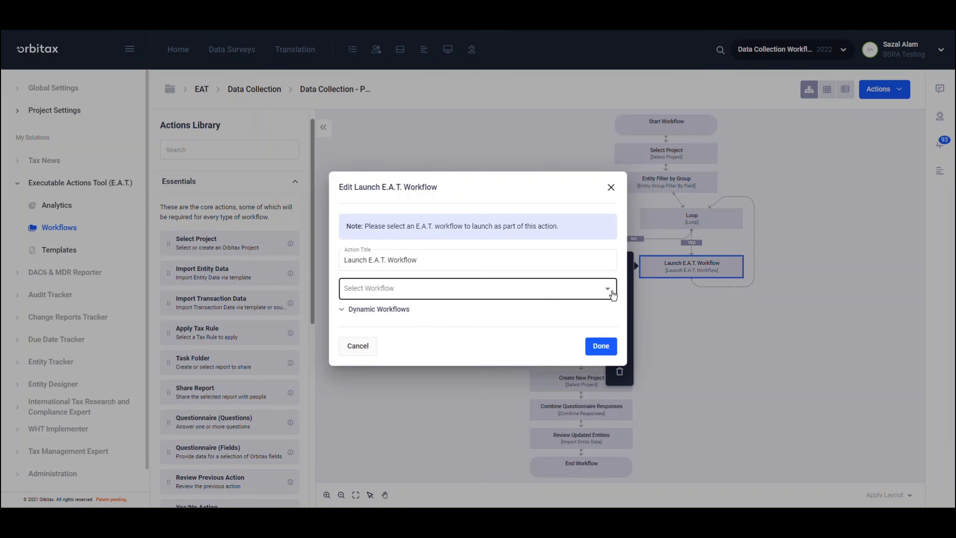
{"action": "left_click", "coordinate": [612, 293]}
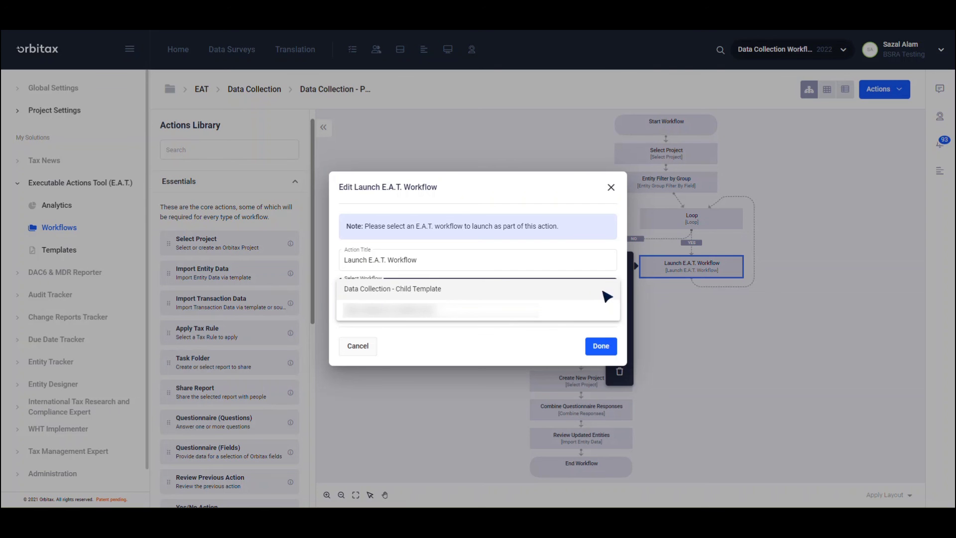
{"action": "left_click", "coordinate": [605, 295]}
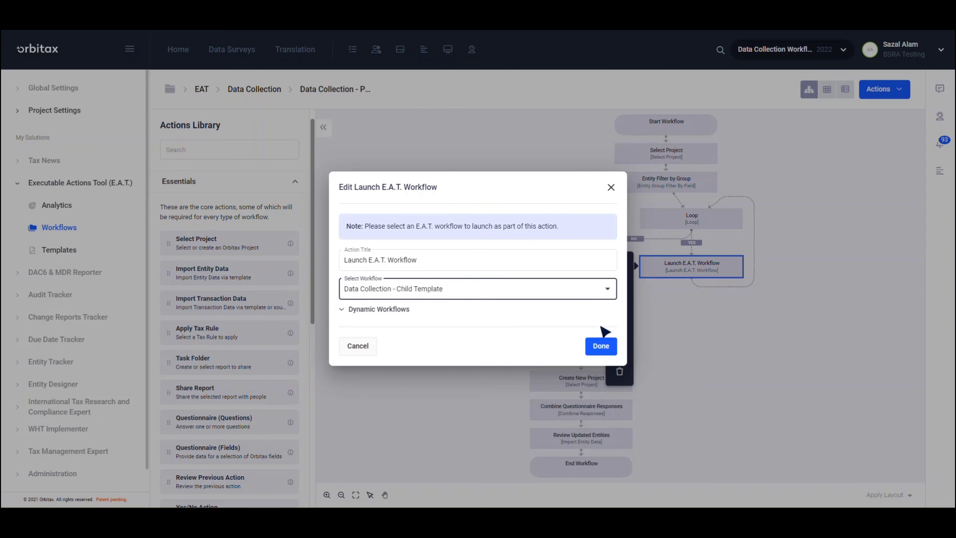
{"action": "left_click", "coordinate": [602, 346]}
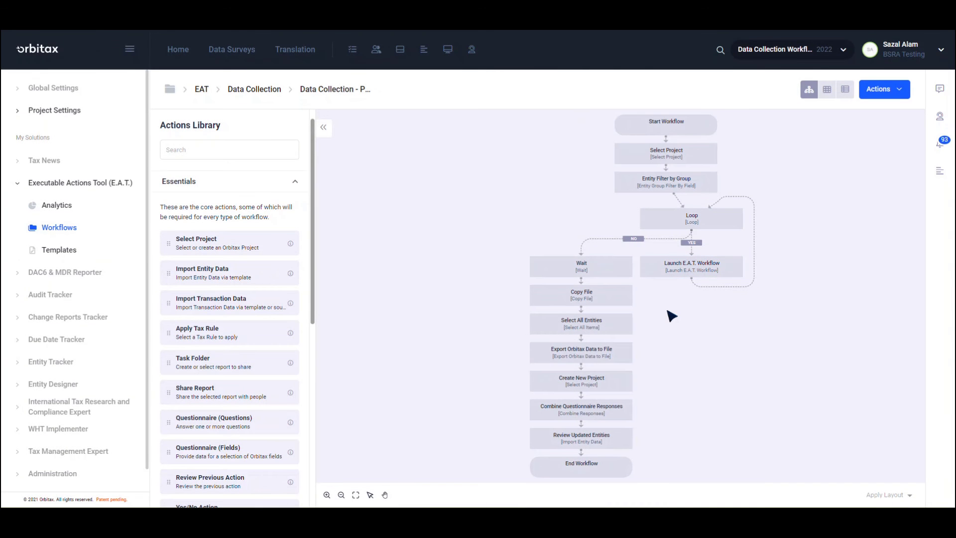
{"action": "left_click", "coordinate": [665, 267]}
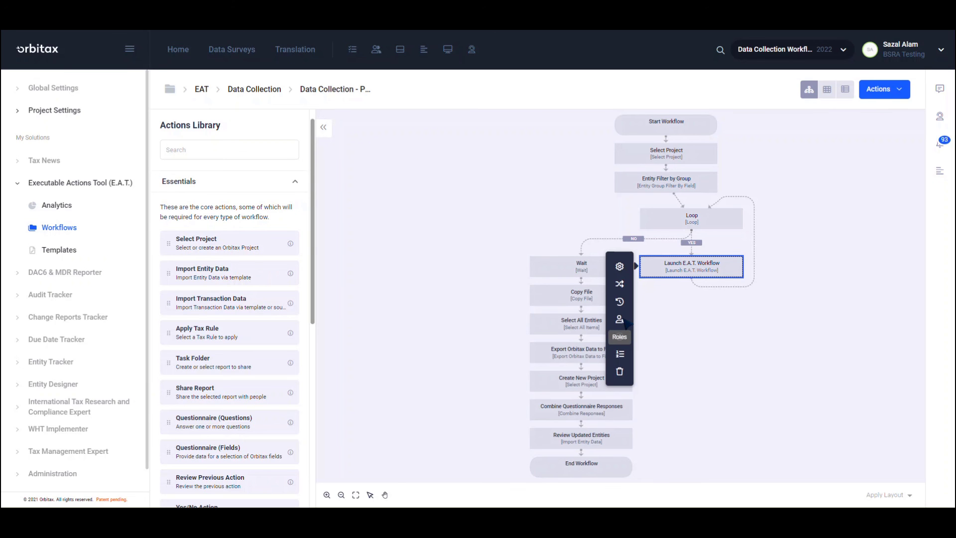
{"action": "left_click", "coordinate": [761, 334]}
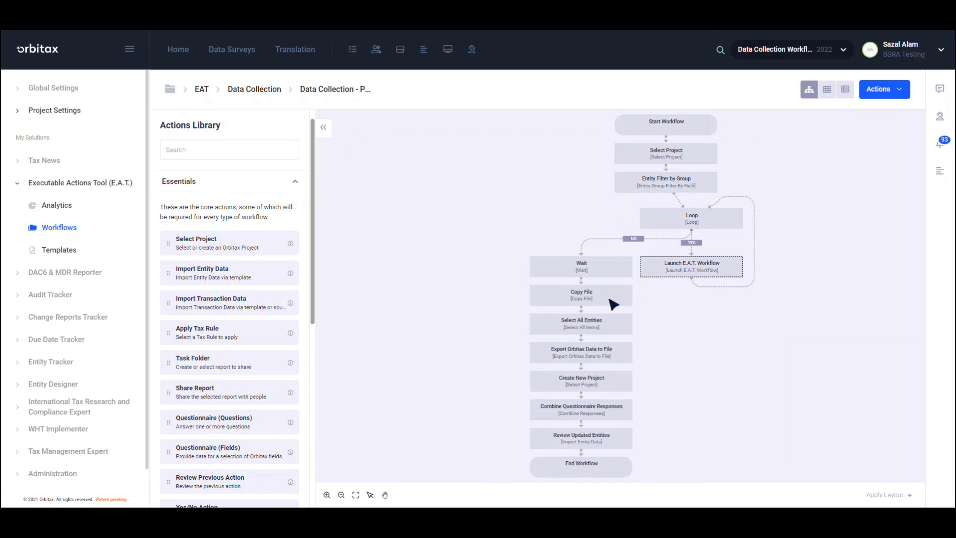
Set the source file of the parent workflow's Copy File action to Entity Data.qnr from the EAT Files team drive.
{"action": "left_click", "coordinate": [612, 301]}
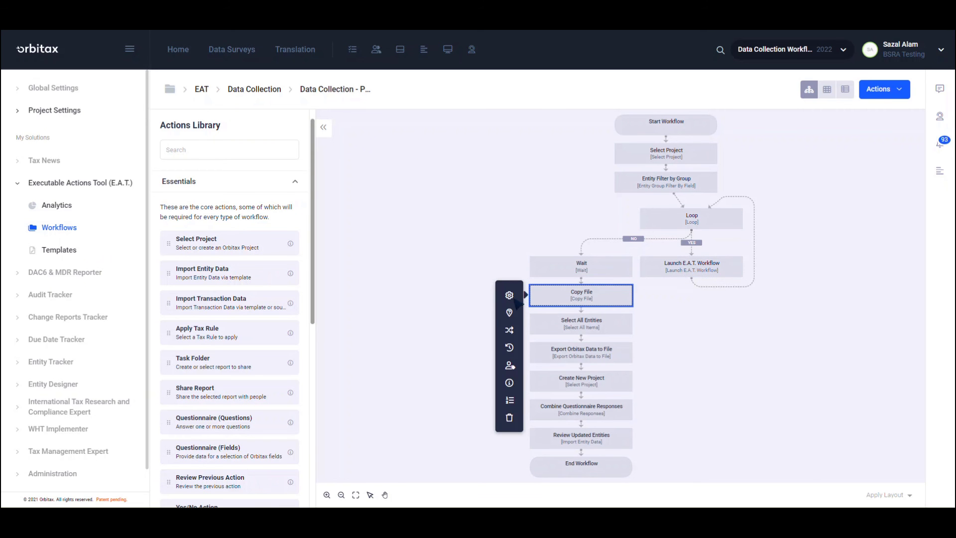
{"action": "left_click", "coordinate": [510, 296]}
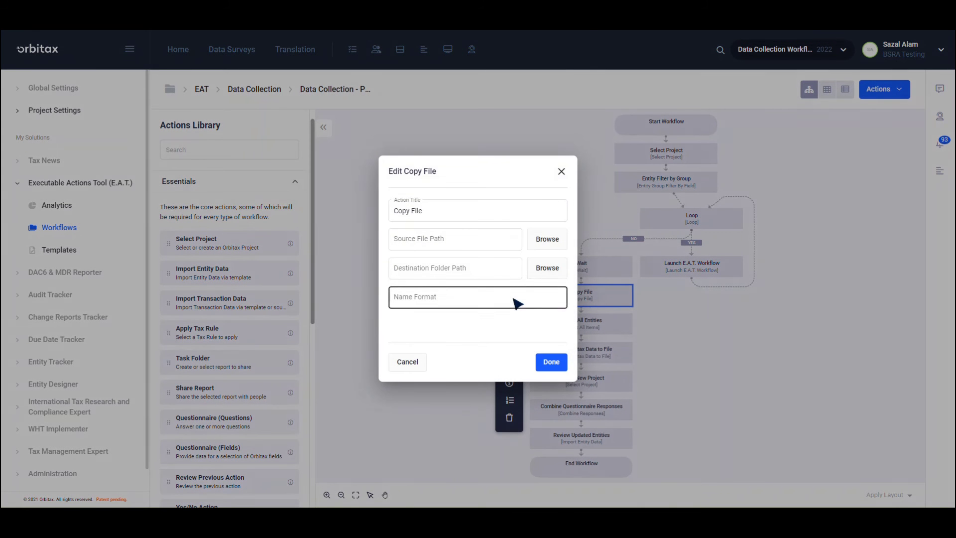
{"action": "left_click", "coordinate": [547, 241]}
{"action": "double_click", "coordinate": [383, 329]}
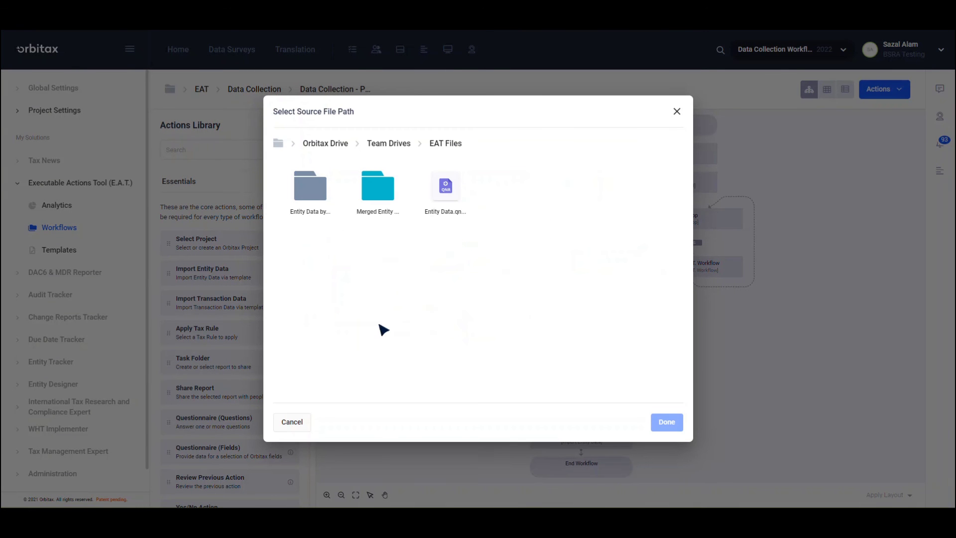
{"action": "left_click", "coordinate": [423, 173]}
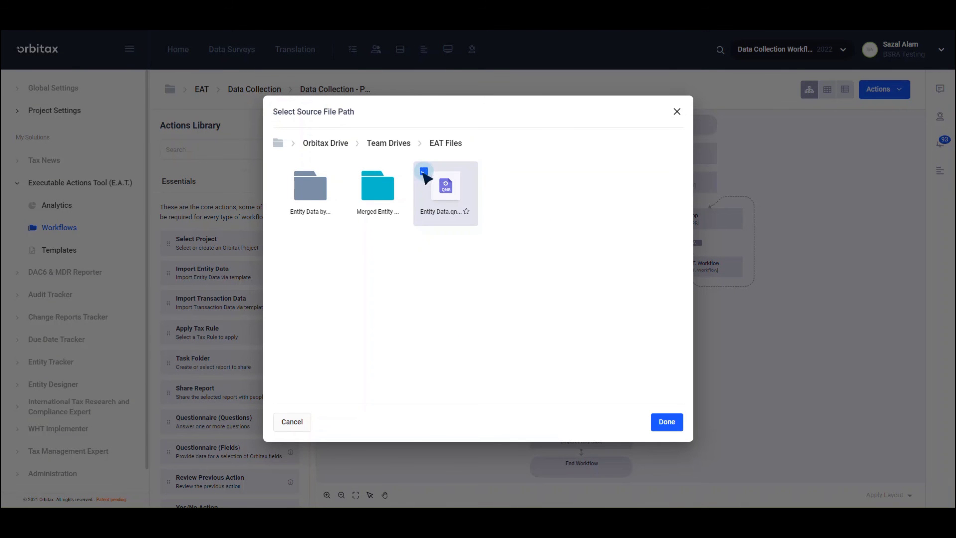
{"action": "left_click", "coordinate": [667, 422]}
Set the parent workflow's Copy File destination to the Merged Entity Data folder in EAT Files, with the name format Combined Questionnaire.
{"action": "left_click", "coordinate": [550, 271]}
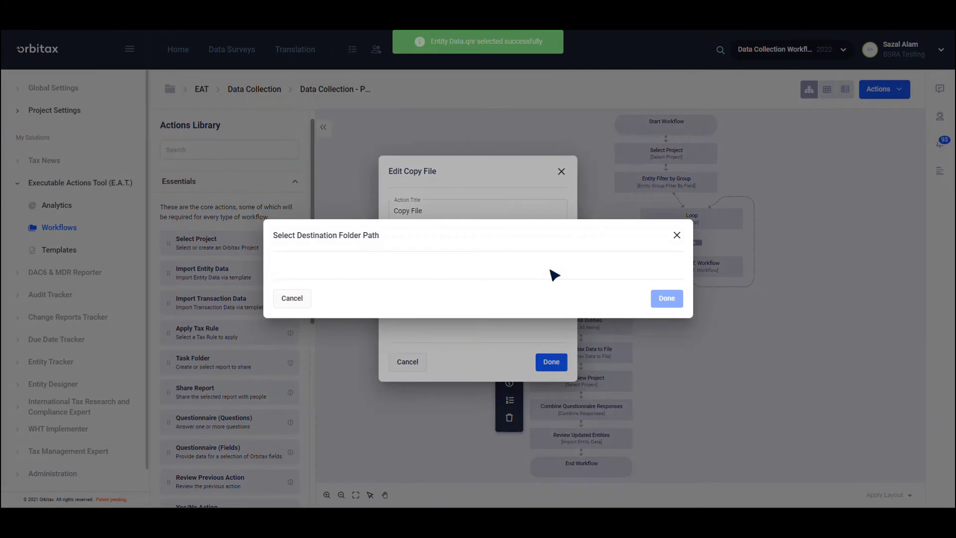
{"action": "double_click", "coordinate": [371, 331]}
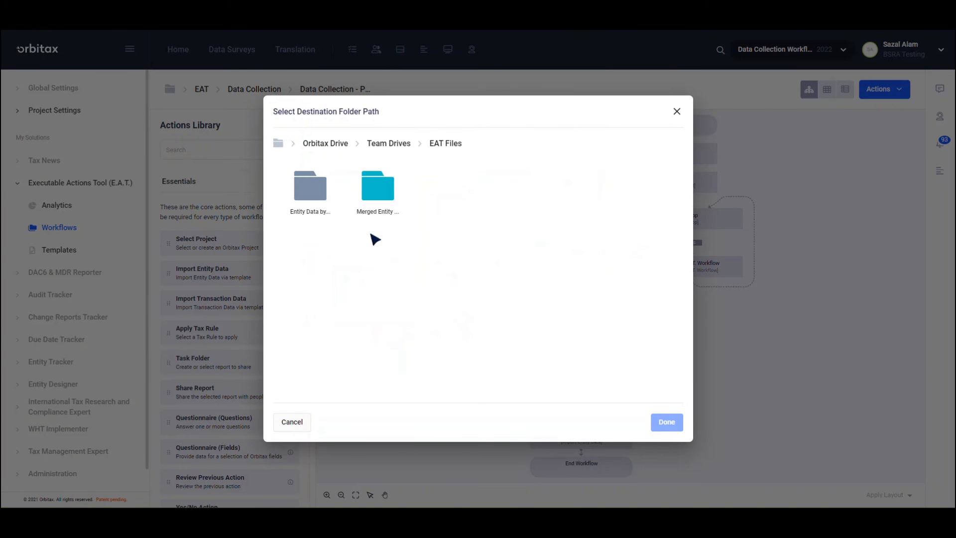
{"action": "left_click", "coordinate": [356, 171]}
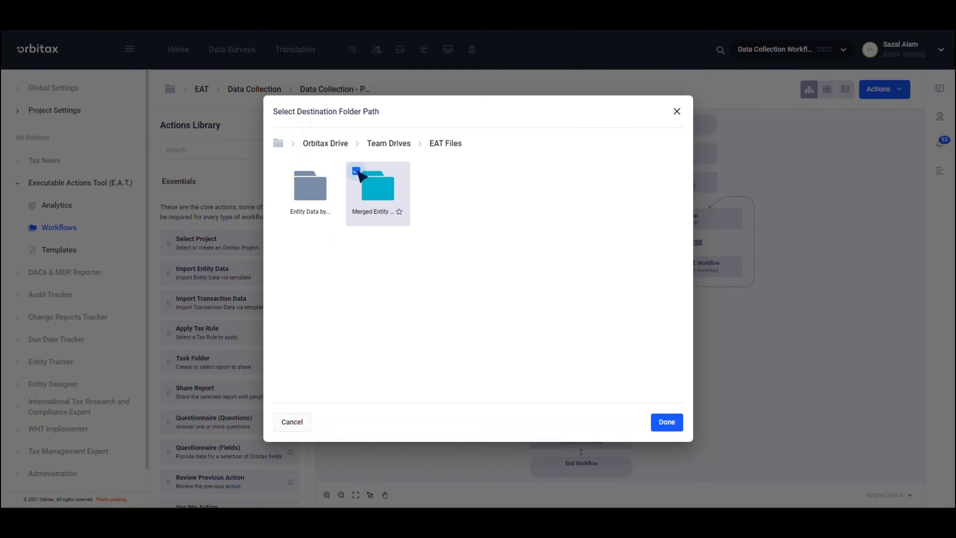
{"action": "left_click", "coordinate": [667, 424]}
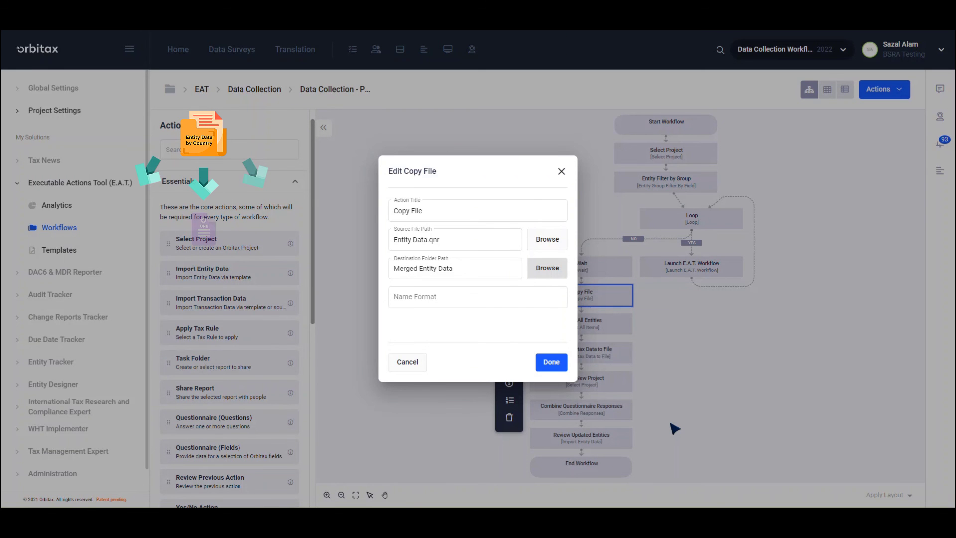
{"action": "left_click", "coordinate": [533, 304]}
{"action": "type", "text": "Combined Que"}
{"action": "type", "text": "stionnaire"}
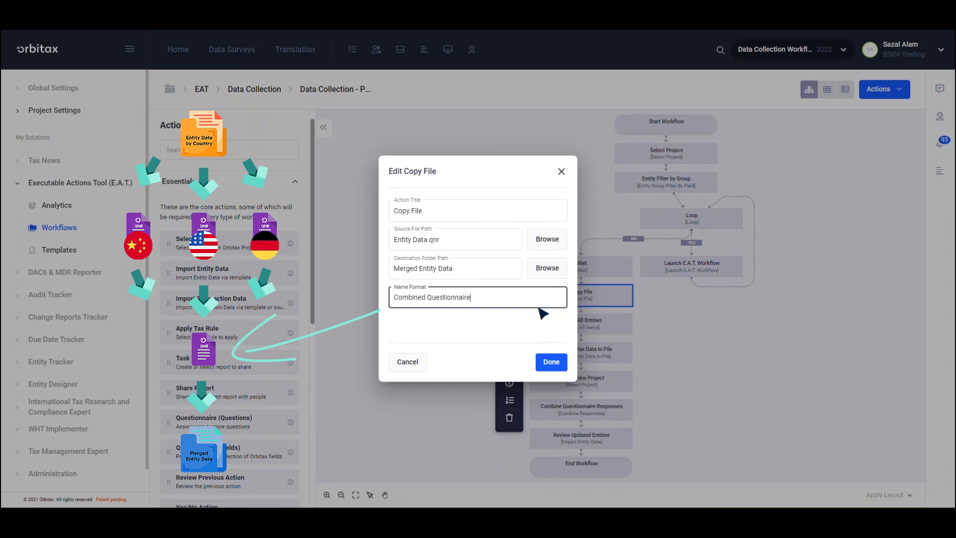
{"action": "left_click", "coordinate": [544, 363]}
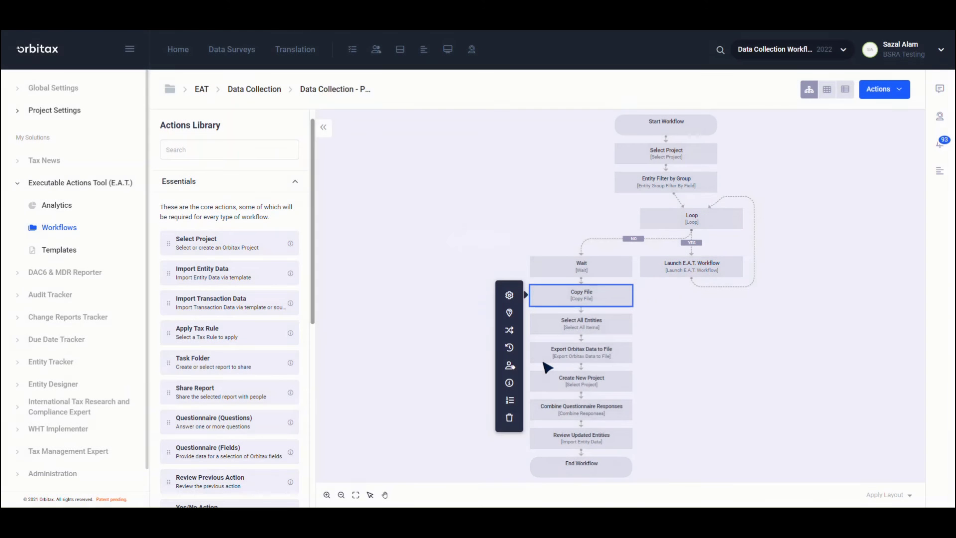